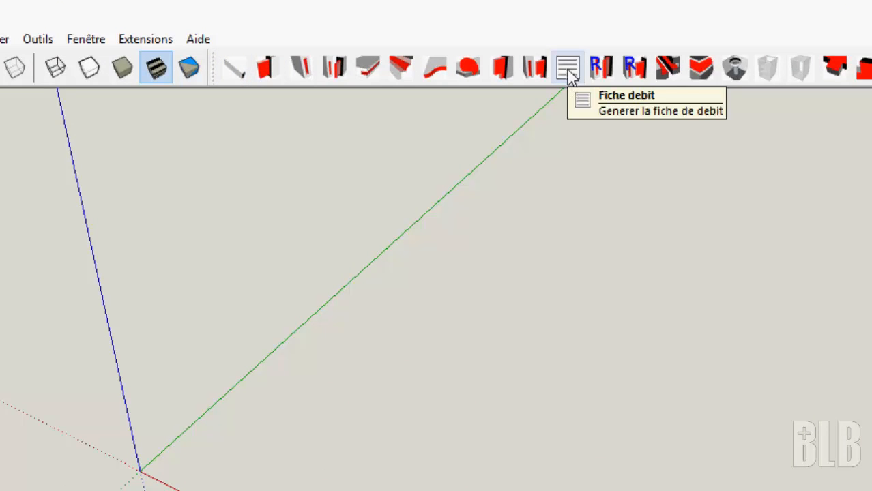
pyautogui.click(153, 41)
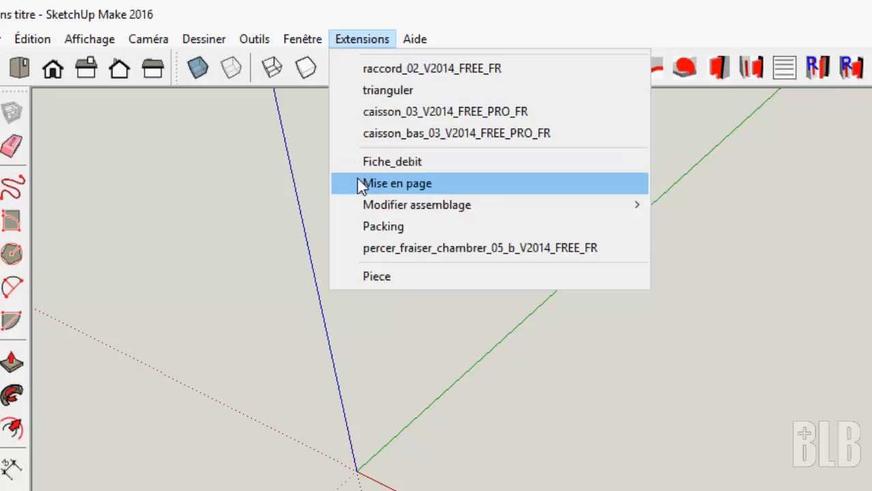
pyautogui.click(480, 21)
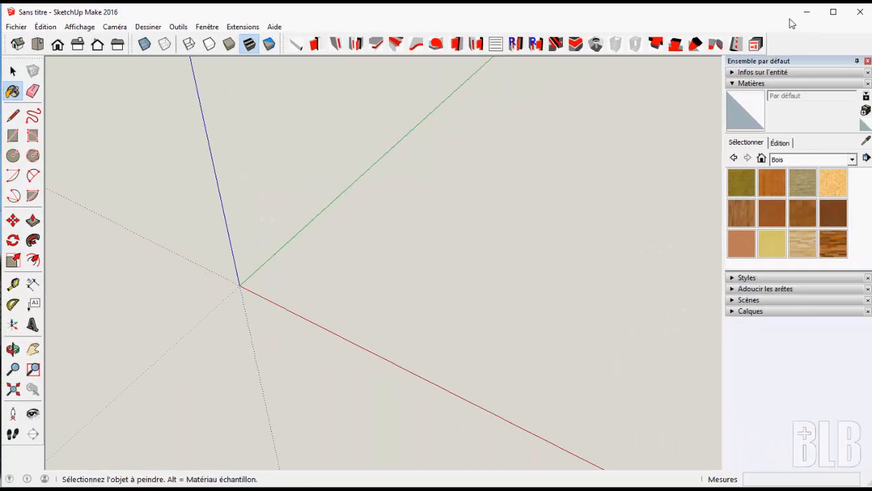
pyautogui.press('space')
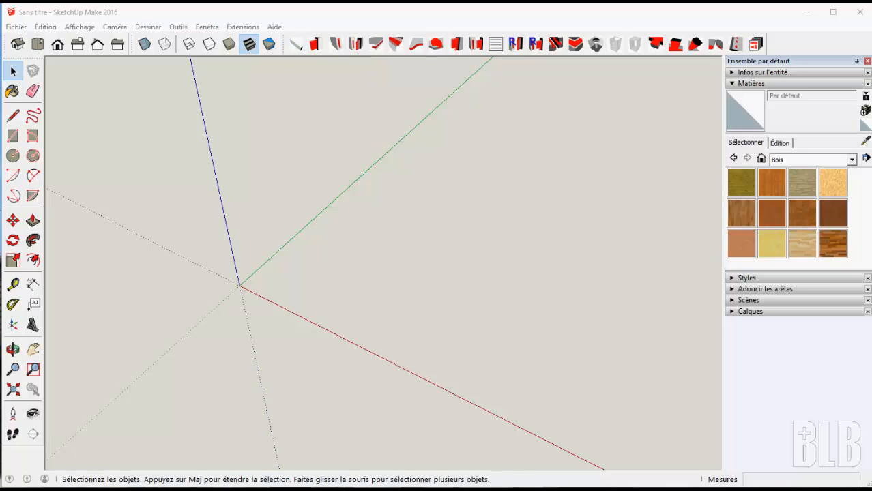
# - Switch to the Plugins folder in File Explorer and examine the wood material files in BLB-Bois's own BLB-Bois subfolder
pyautogui.moveTo(353, 440)
pyautogui.click(208, 453)
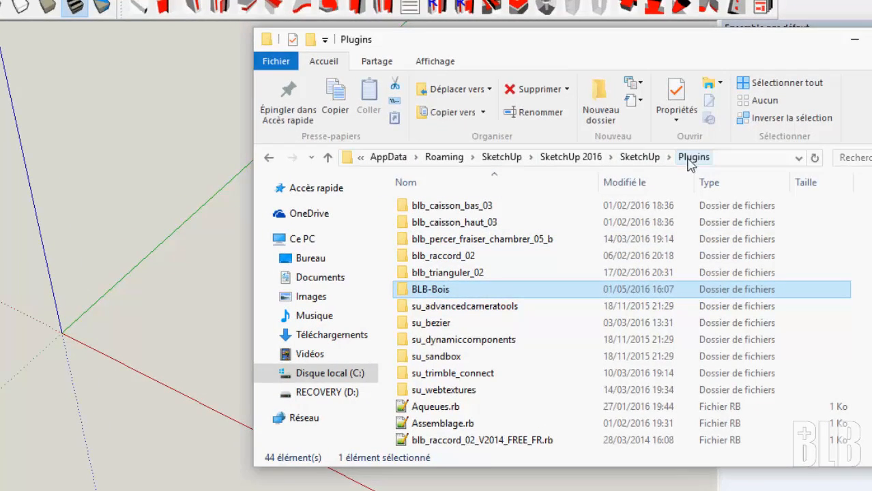
pyautogui.doubleClick(442, 292)
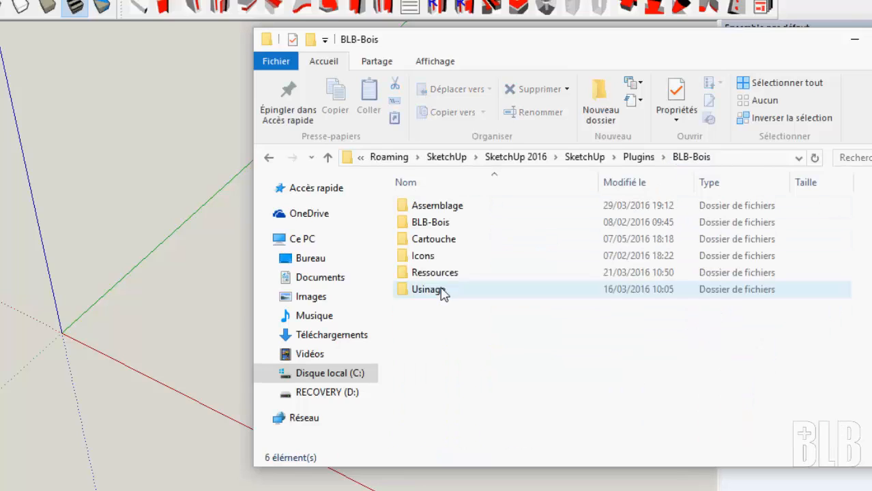
pyautogui.doubleClick(430, 225)
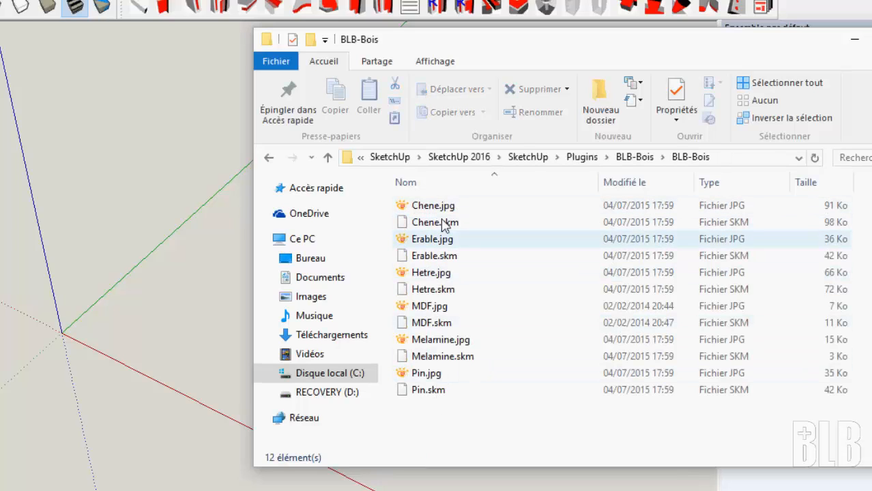
pyautogui.click(443, 255)
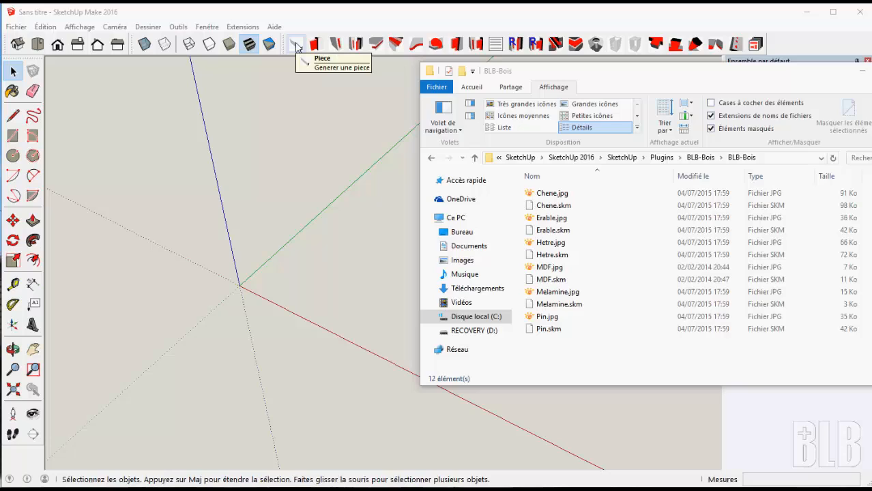
# - Launch the Piece tool in SketchUp, dismiss its material library warning and quit the part dialog
pyautogui.click(297, 47)
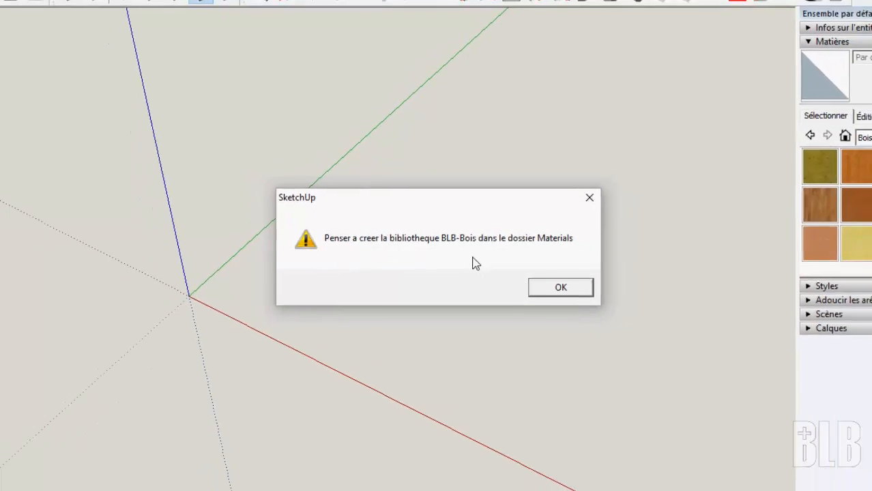
pyautogui.click(542, 284)
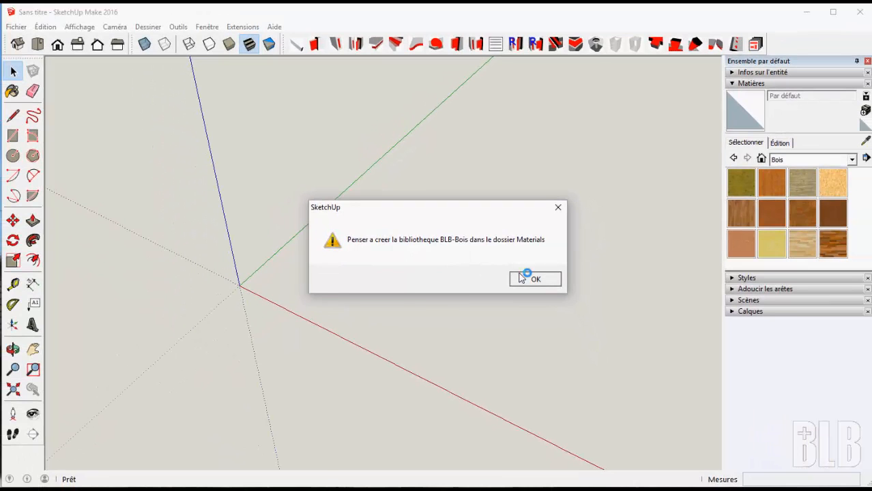
pyautogui.click(381, 367)
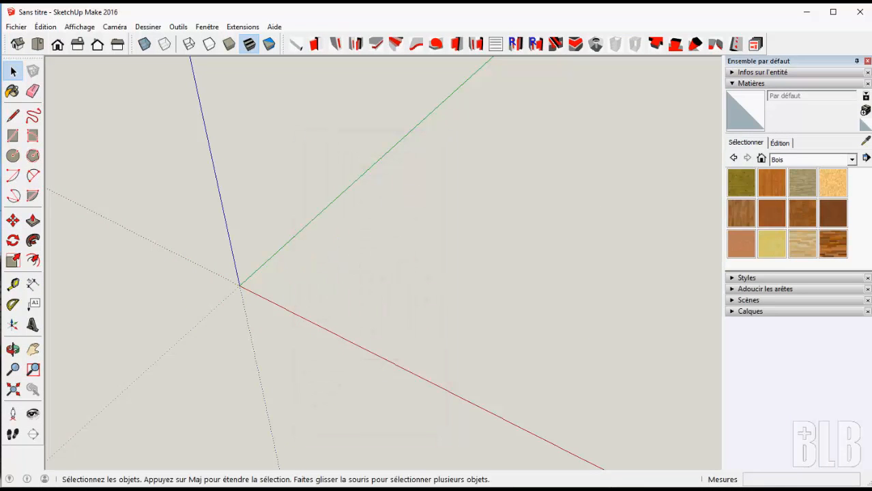
# - In File Explorer, copy the inner BLB-Bois material folder from the BLB-Bois plugin into the Materials folder of Program Files/SketchUp/SketchUp 2016
pyautogui.moveTo(334, 488)
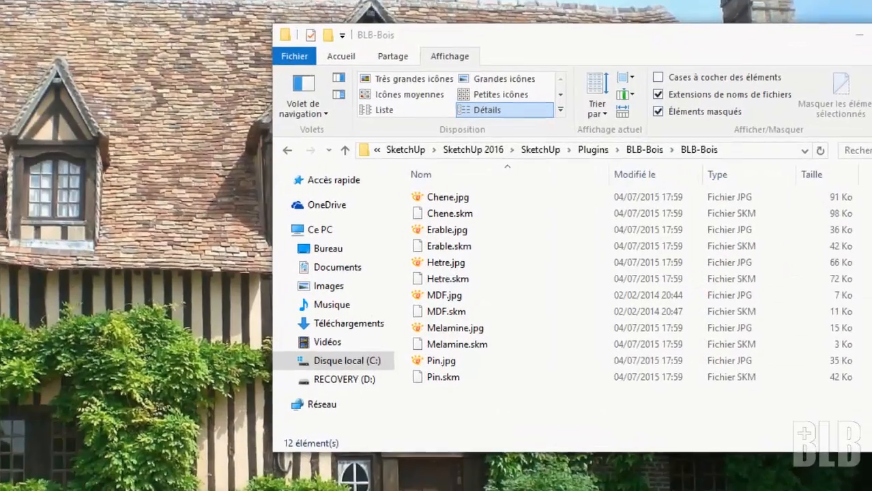
pyautogui.click(437, 471)
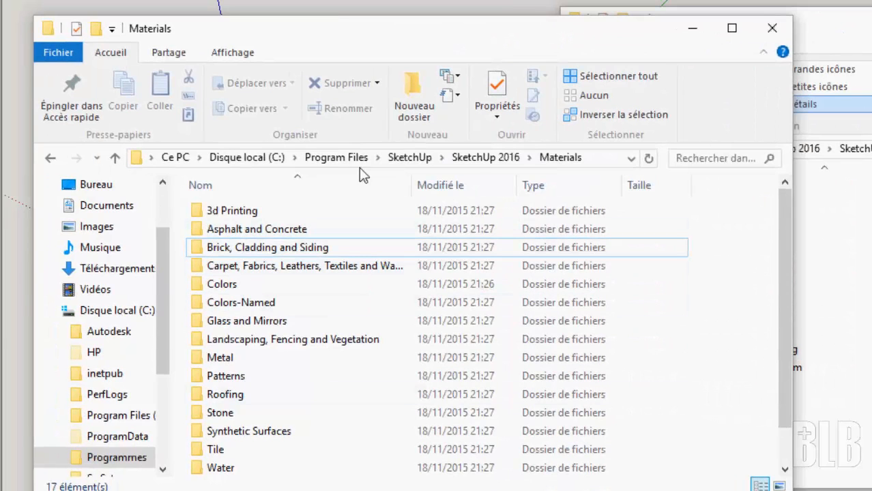
pyautogui.click(477, 159)
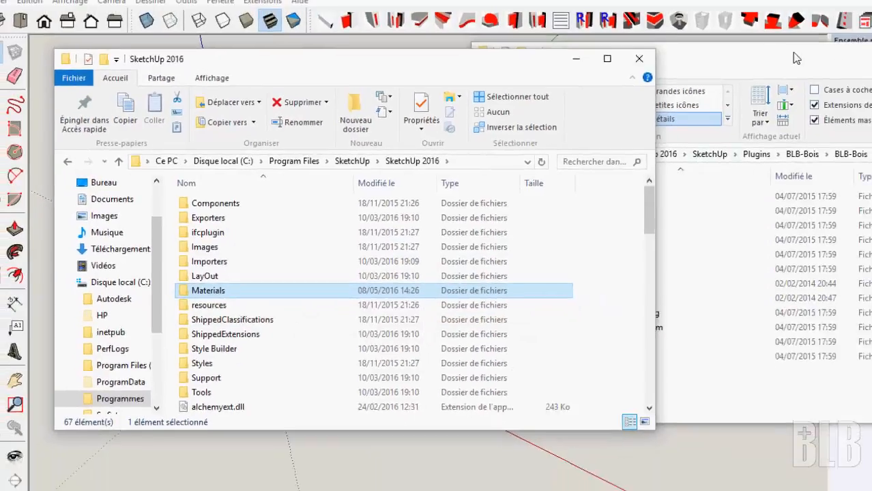
pyautogui.click(690, 79)
pyautogui.click(701, 158)
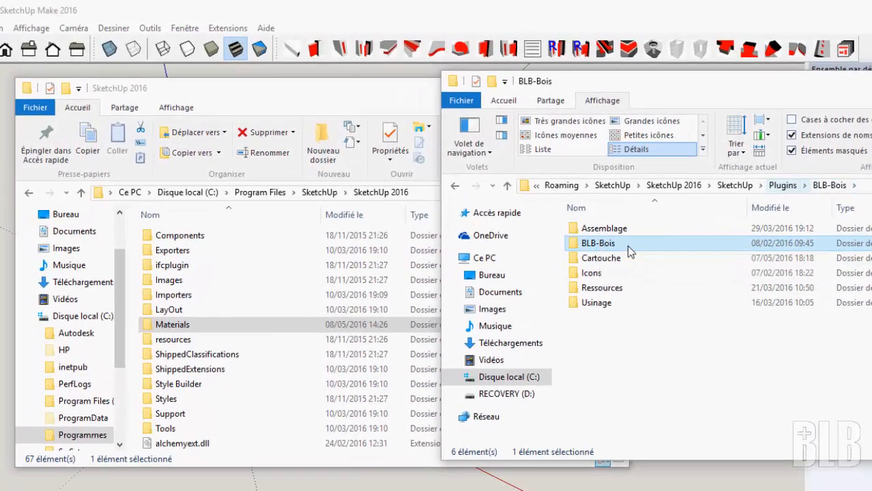
pyautogui.moveTo(614, 244)
pyautogui.mouseDown()
pyautogui.moveTo(443, 266)
pyautogui.moveTo(235, 326)
pyautogui.mouseUp()
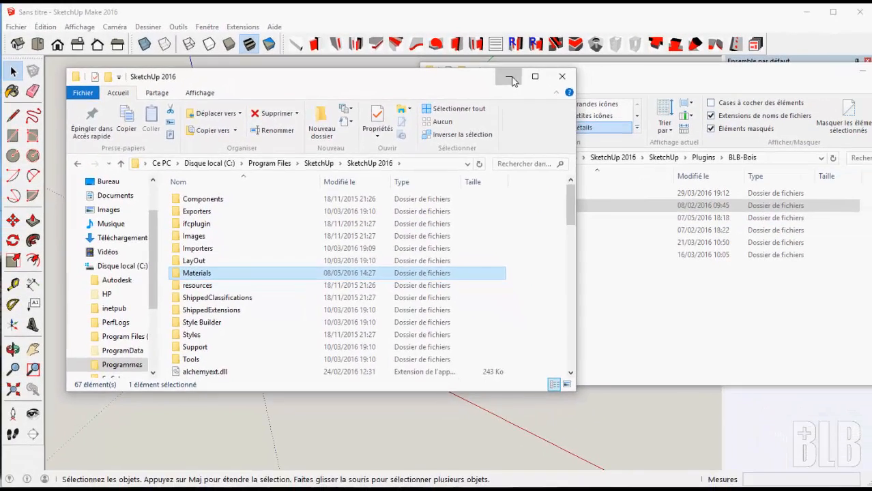
pyautogui.click(517, 79)
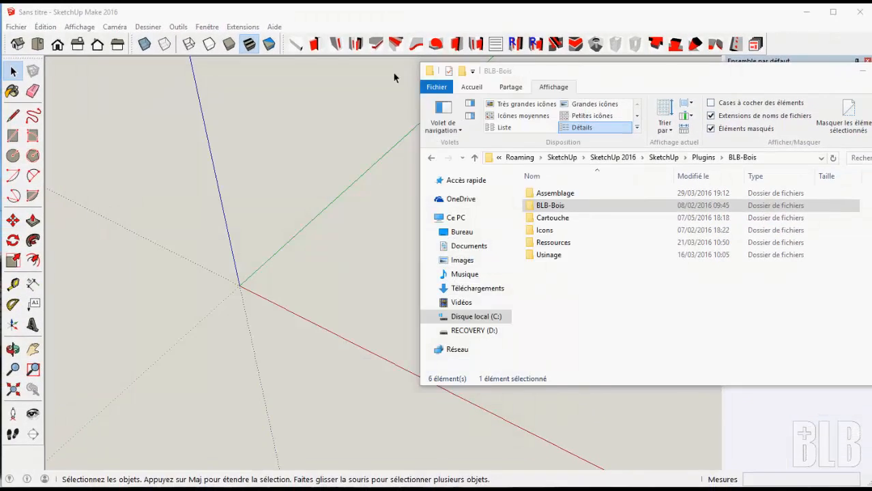
# - Reopen SketchUp's Piece tool and run Sketchup.find_support_file "Plugins" in the Ruby console to locate the plugins folder
pyautogui.click(297, 45)
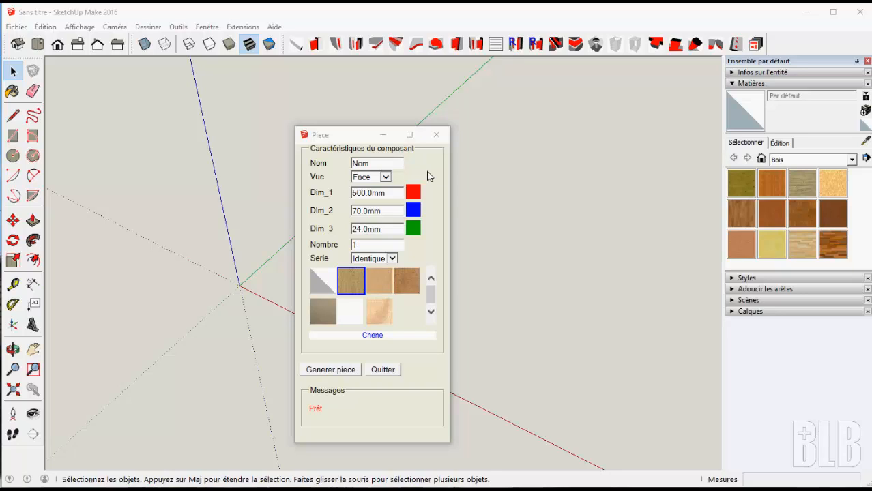
pyautogui.click(207, 27)
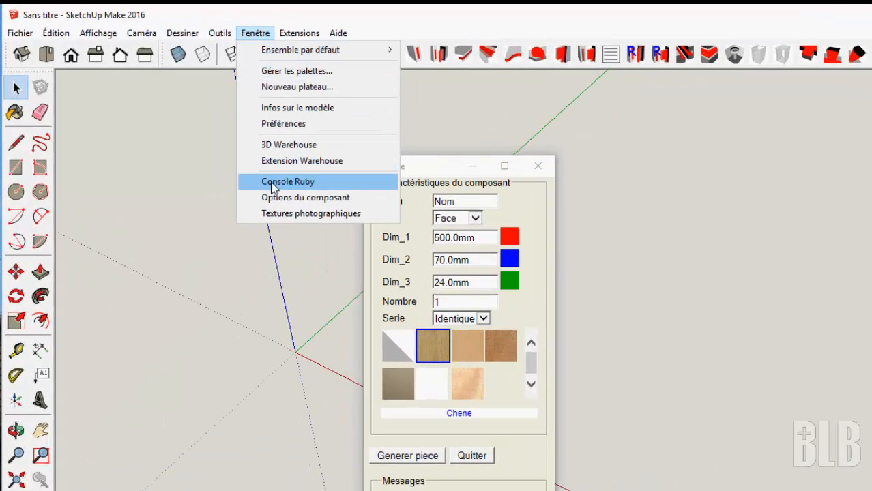
pyautogui.click(271, 182)
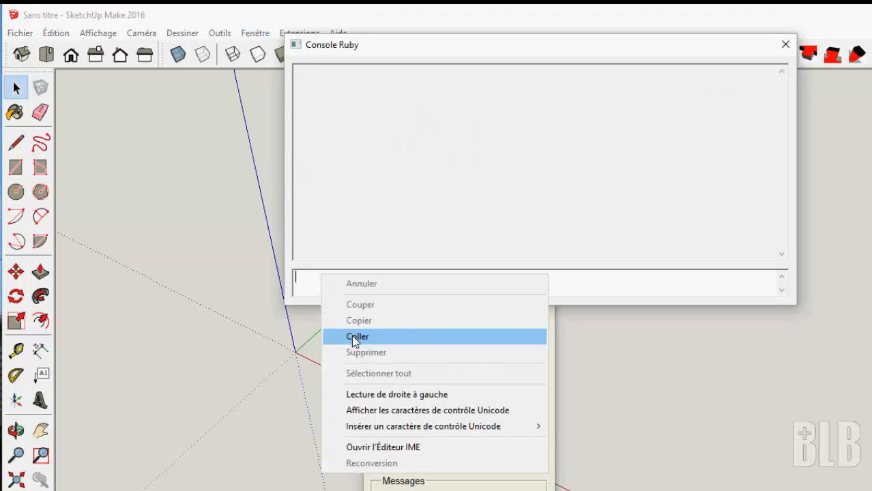
pyautogui.click(351, 335)
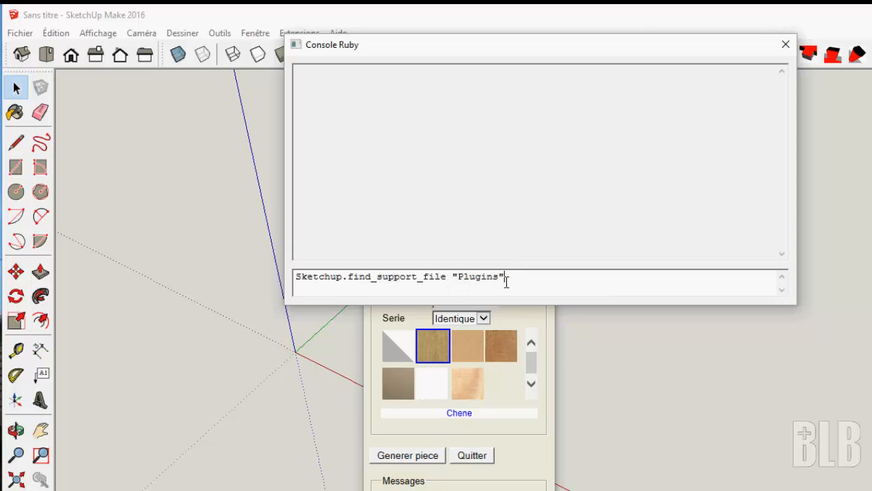
pyautogui.press('Return')
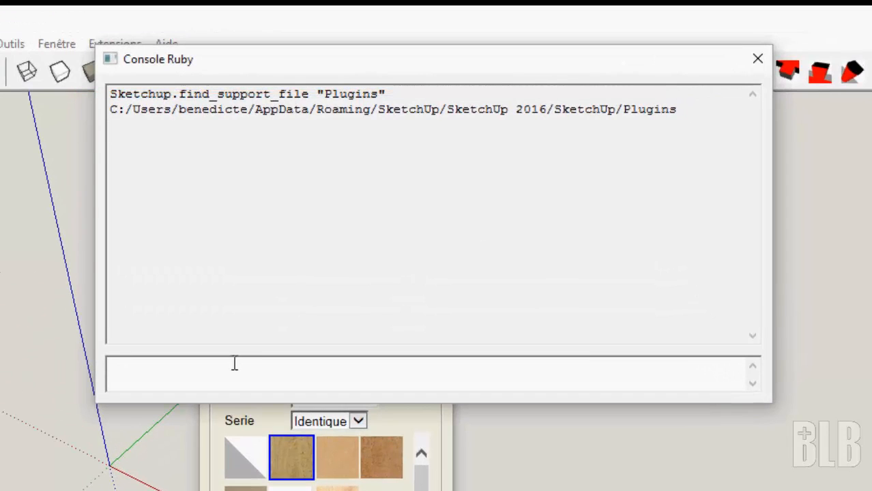
# - Run Sketchup.find_support_file "Materials" in the Ruby console to locate the materials folder, and close the console
pyautogui.rightClick(232, 376)
pyautogui.click(283, 454)
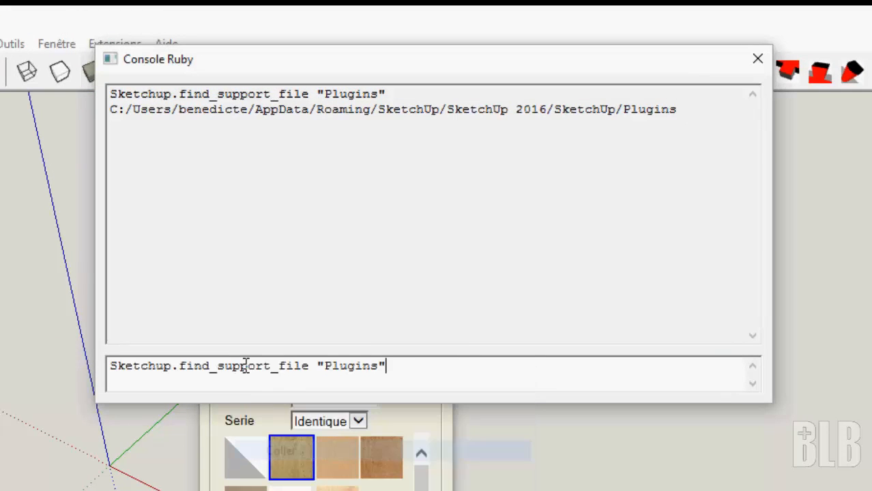
pyautogui.moveTo(326, 367); pyautogui.dragTo(364, 360)
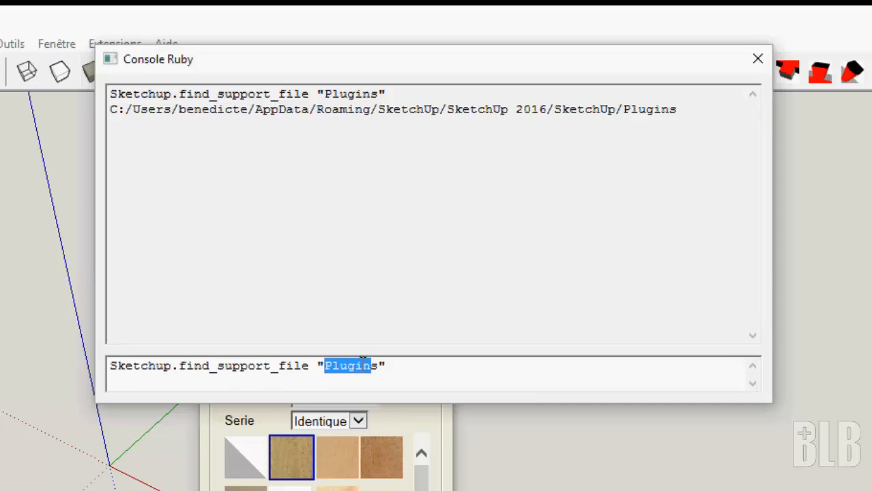
pyautogui.write('Materi')
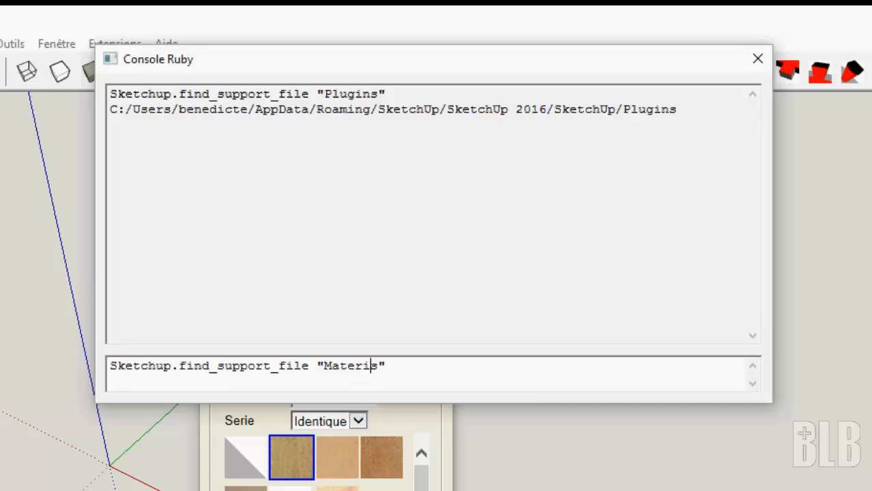
pyautogui.write('al')
pyautogui.press('Return')
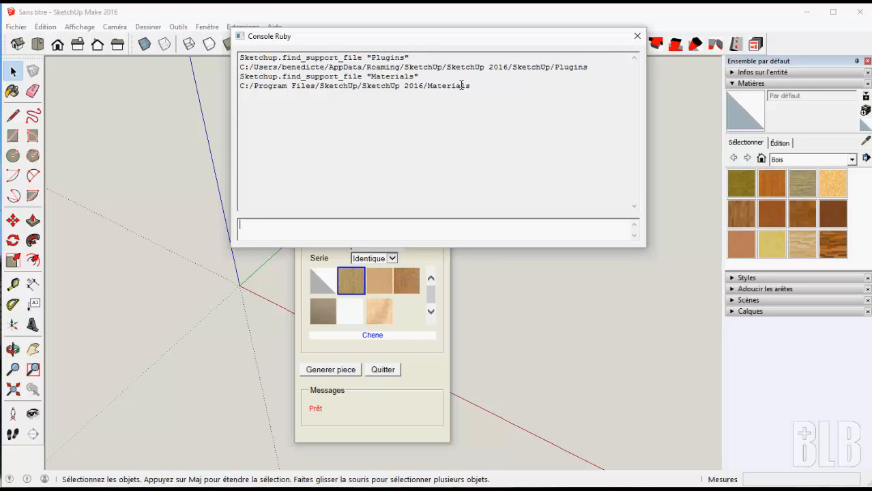
pyautogui.click(824, 450)
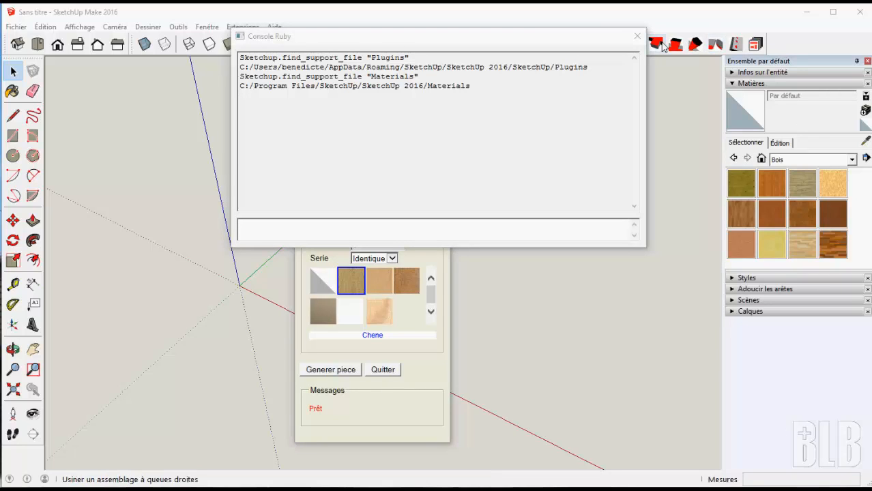
pyautogui.click(637, 37)
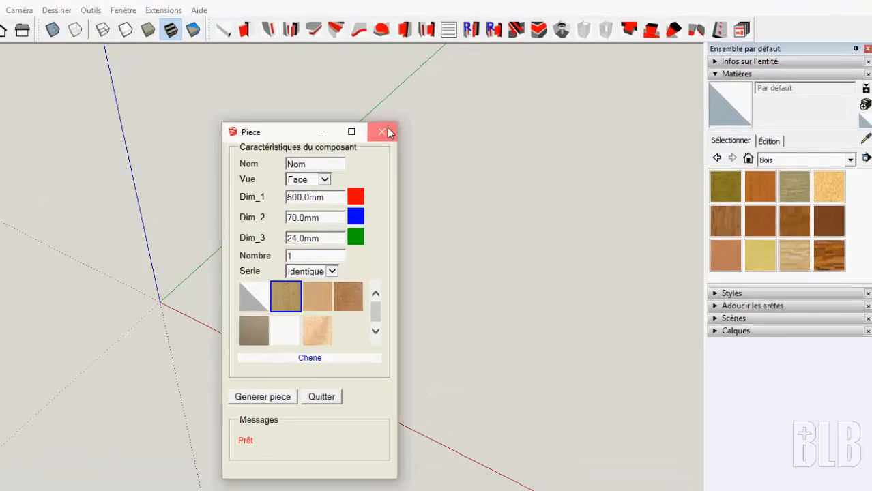
# - Close the Piece dialog and display the BLB-Bois library in the materials browser
pyautogui.click(388, 133)
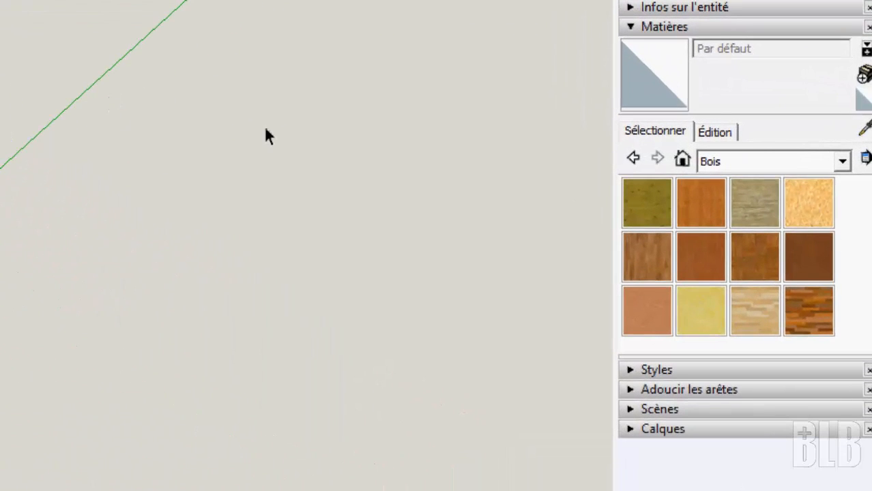
pyautogui.click(845, 164)
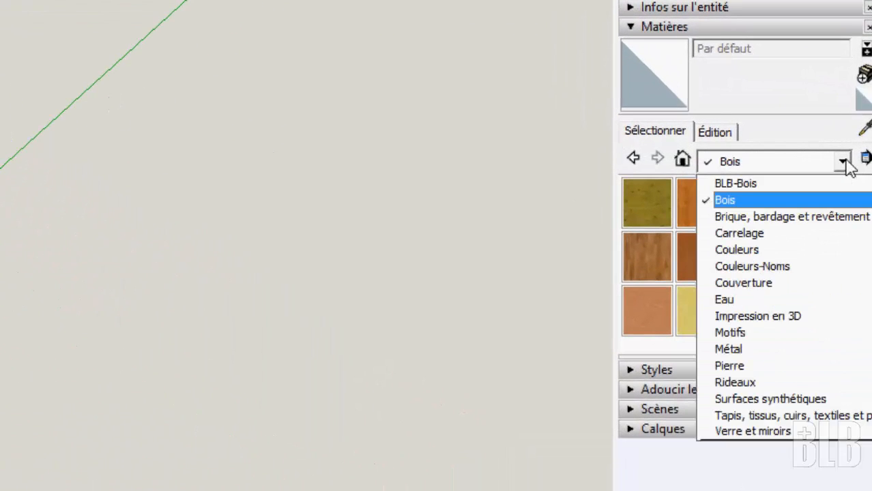
pyautogui.click(805, 185)
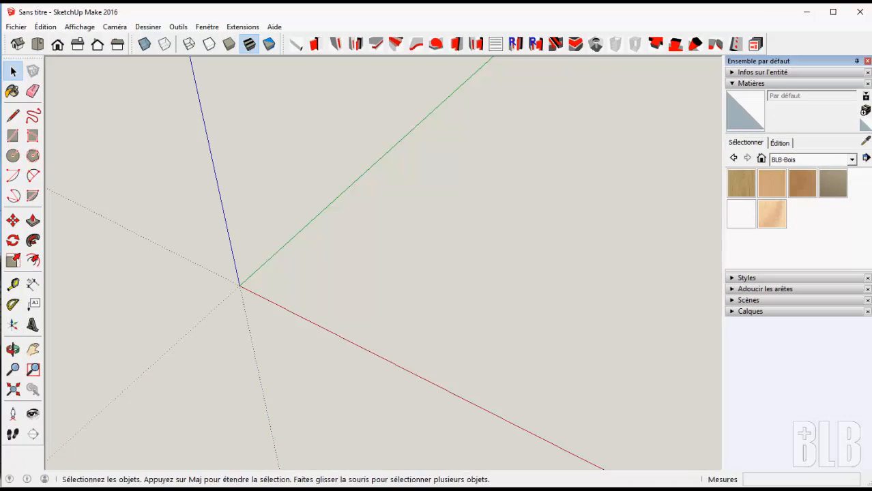
# - Switch to the Téléchargements folder in File Explorer and preview the Frene.jpg wood texture, minimising the viewer when done
pyautogui.click(332, 489)
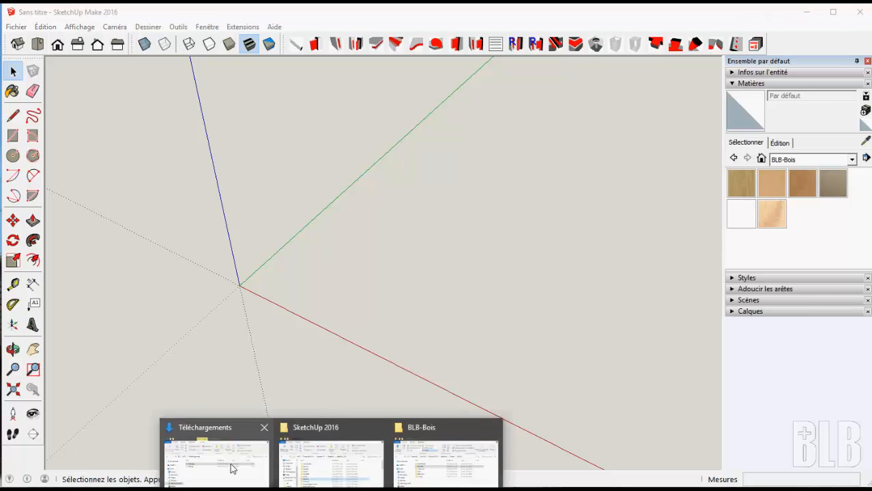
pyautogui.moveTo(232, 468)
pyautogui.click(256, 485)
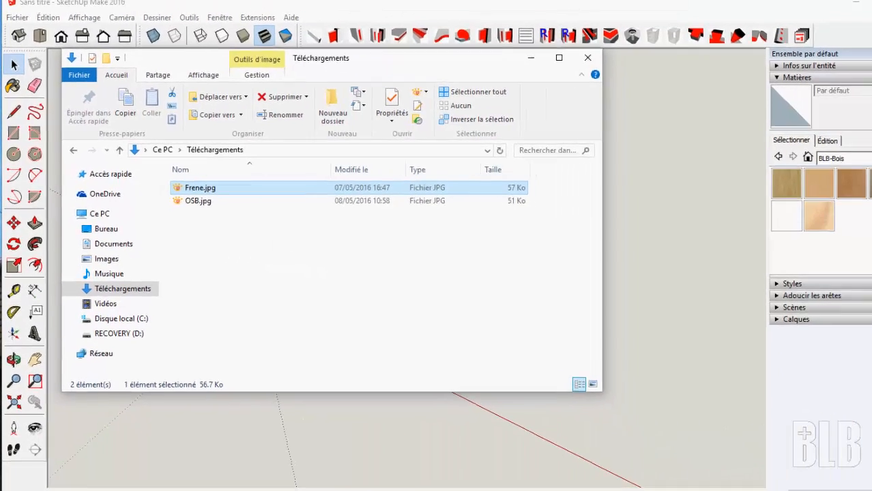
pyautogui.doubleClick(200, 188)
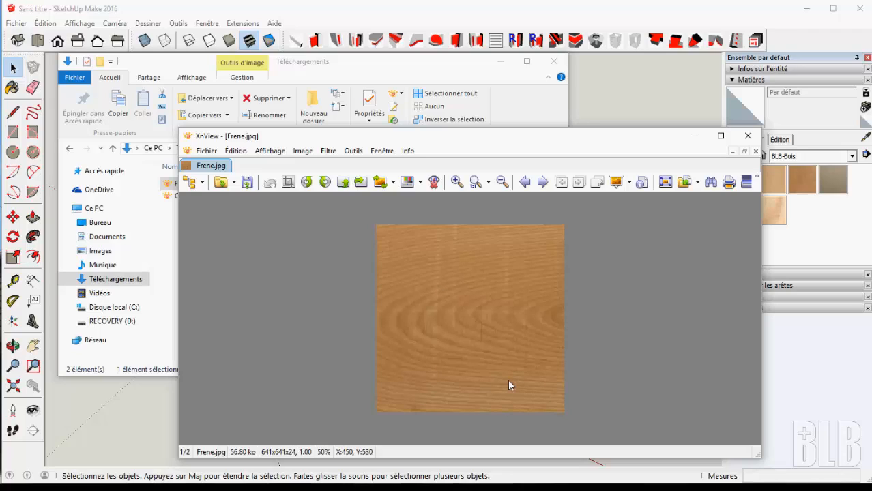
pyautogui.click(693, 136)
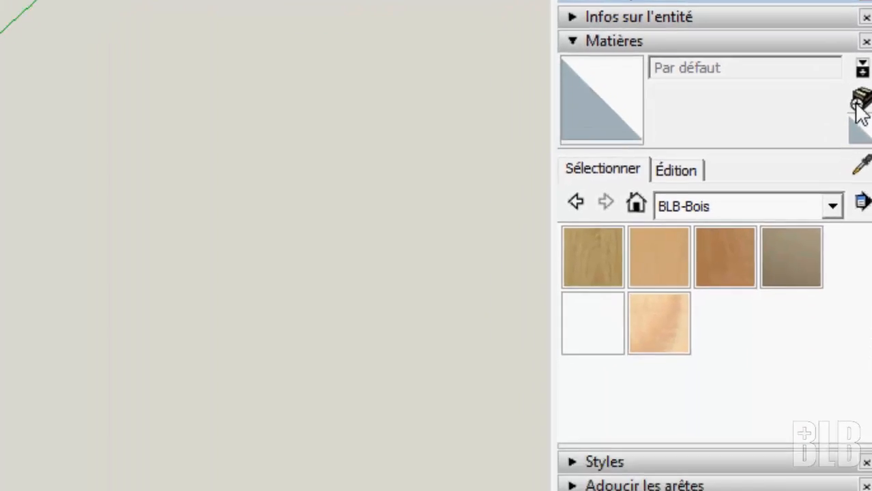
# - Create a new material named Frene that uses the Frene.jpg image from the Téléchargements folder as its texture
pyautogui.click(850, 211)
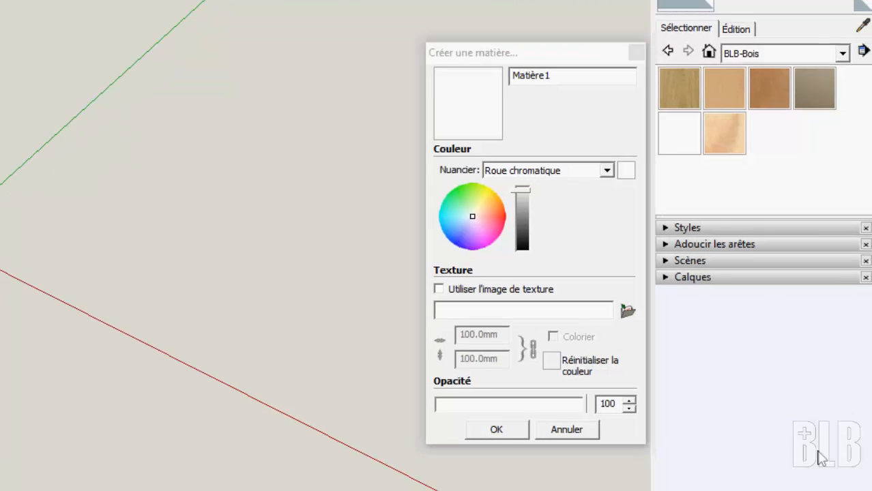
pyautogui.moveTo(550, 75); pyautogui.dragTo(489, 77)
pyautogui.write('Fre')
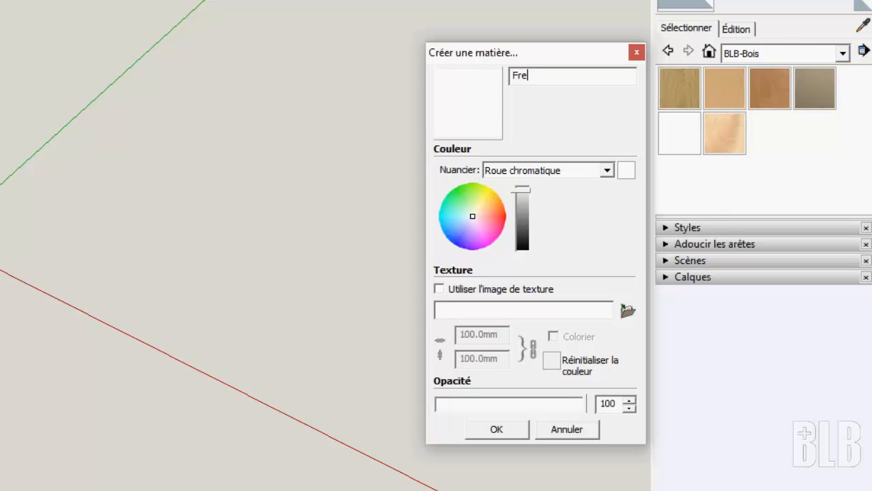
pyautogui.write('ne')
pyautogui.click(626, 310)
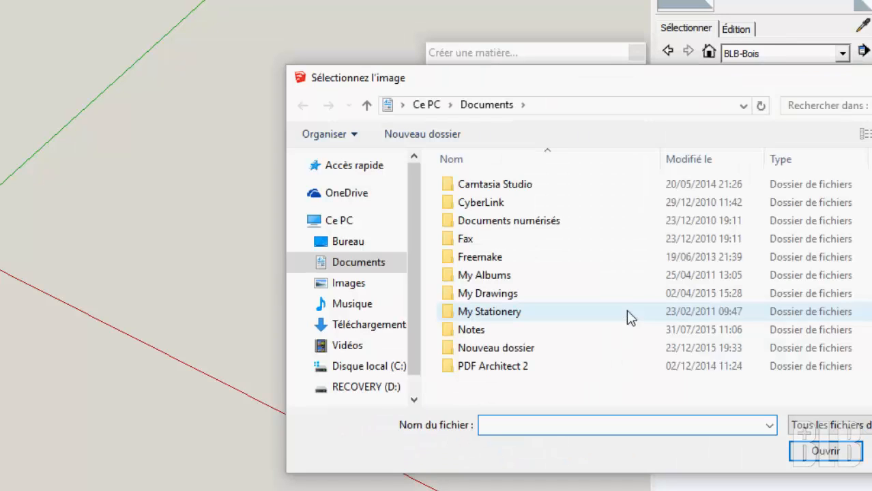
pyautogui.click(363, 326)
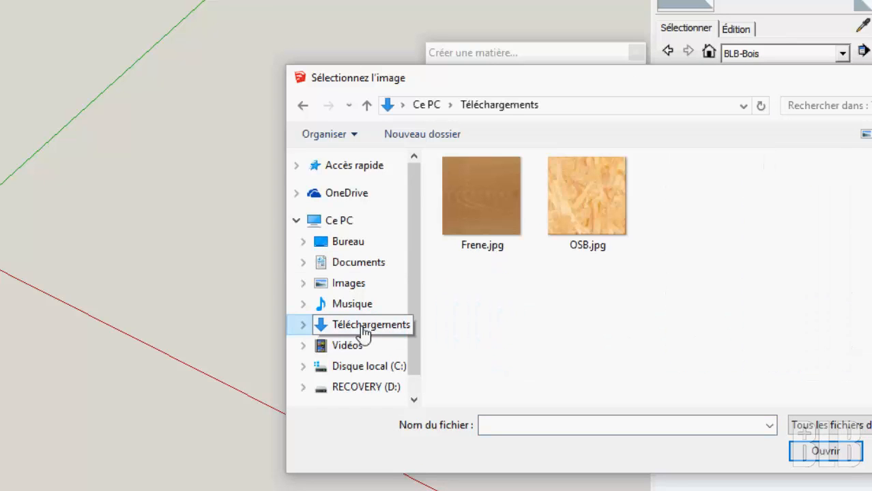
pyautogui.click(472, 184)
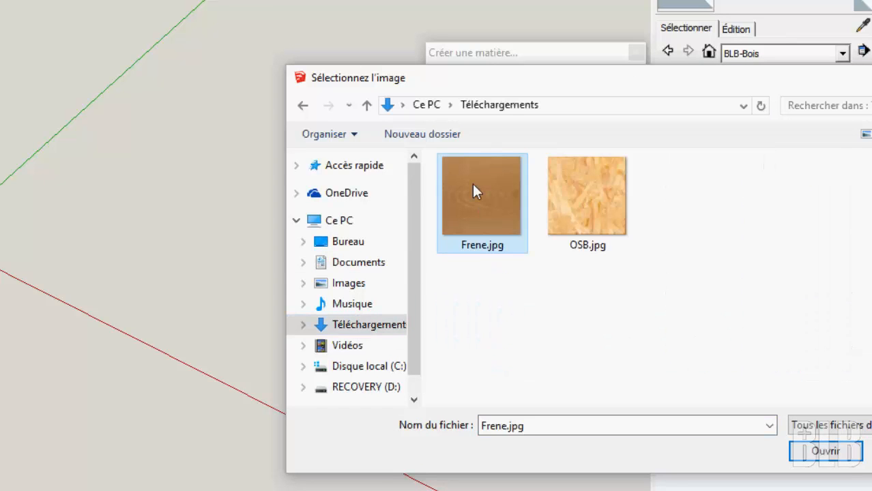
pyautogui.click(822, 451)
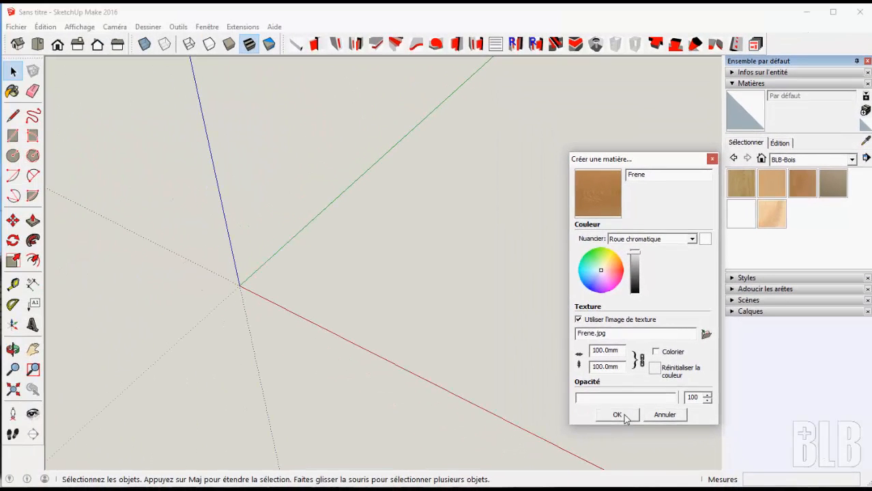
pyautogui.click(601, 418)
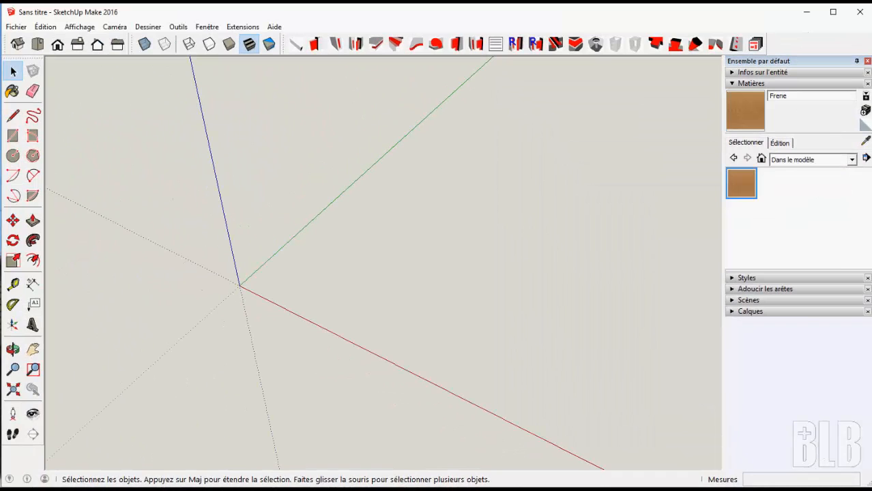
# - Create a new material named OSB that uses the OSB.jpg image from the Téléchargements folder as its texture
pyautogui.click(865, 111)
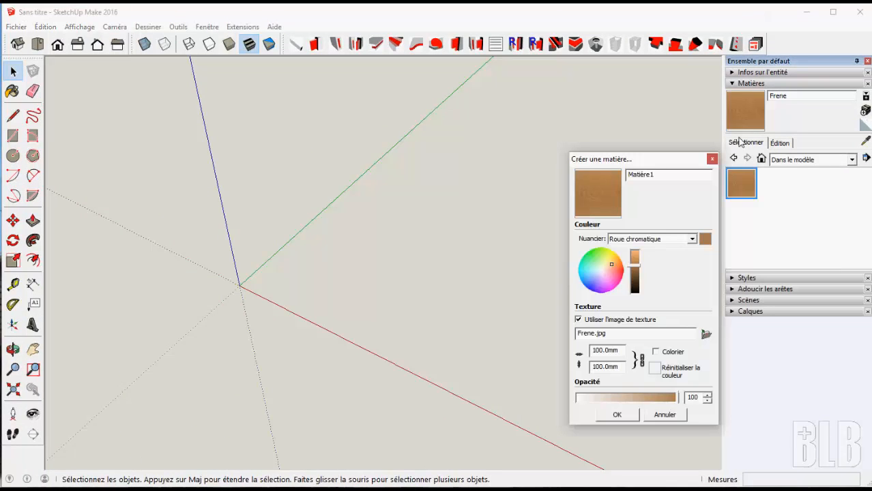
pyautogui.moveTo(668, 175); pyautogui.dragTo(623, 174)
pyautogui.write('OSB')
pyautogui.click(706, 336)
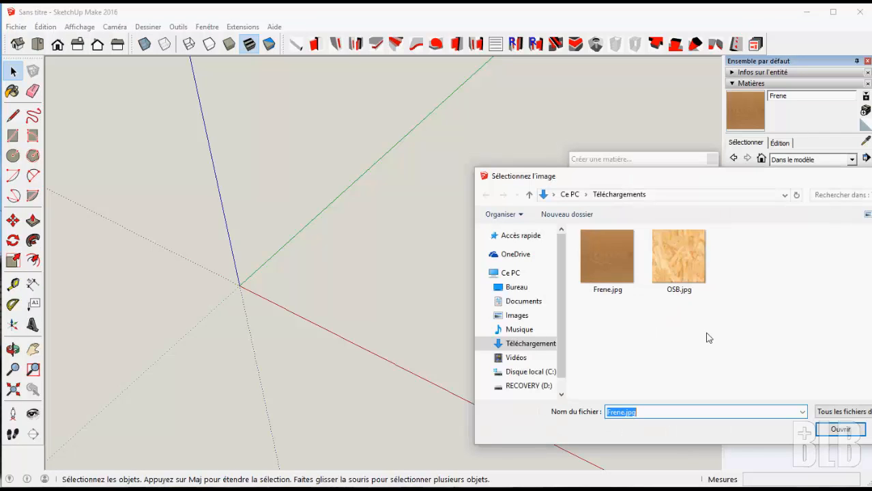
pyautogui.click(685, 266)
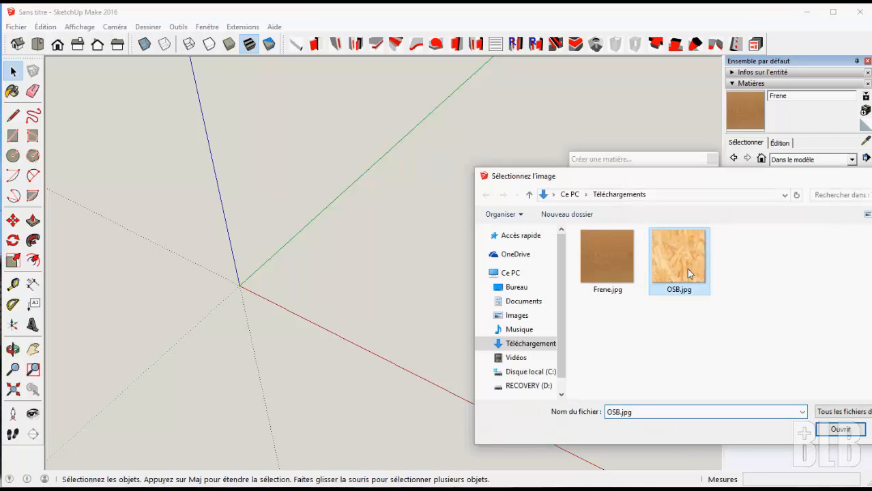
pyautogui.click(822, 429)
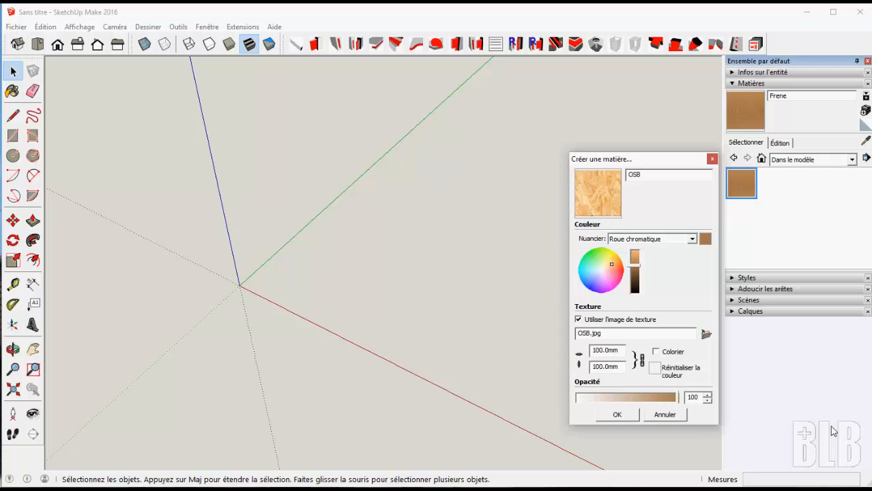
pyautogui.click(617, 415)
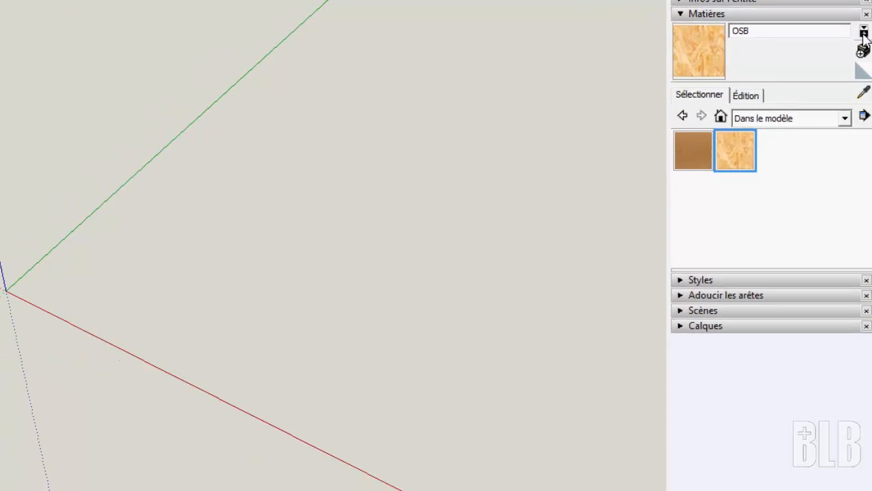
# - Show the secondary selection pane of the materials browser and set it to the BLB-Bois library
pyautogui.click(862, 32)
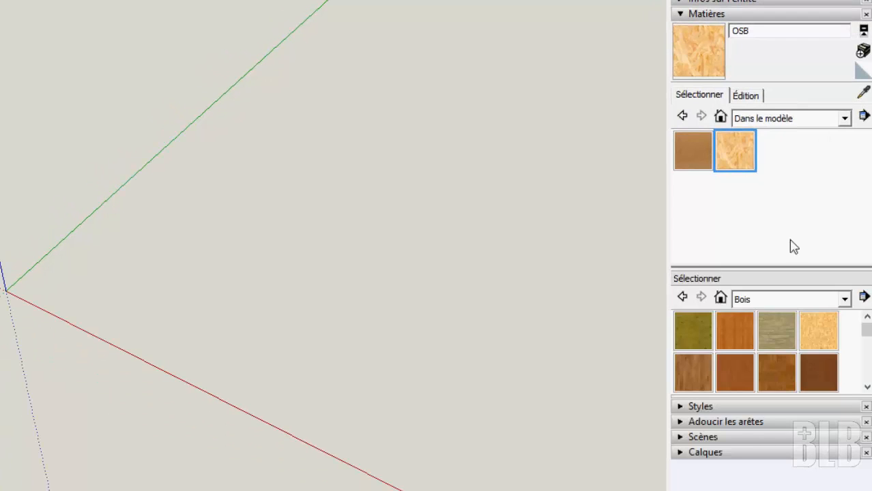
pyautogui.click(845, 300)
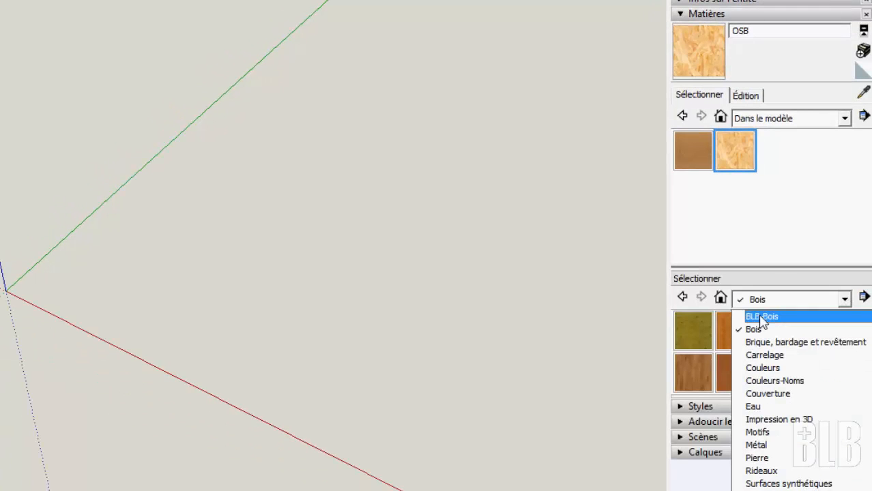
pyautogui.click(761, 317)
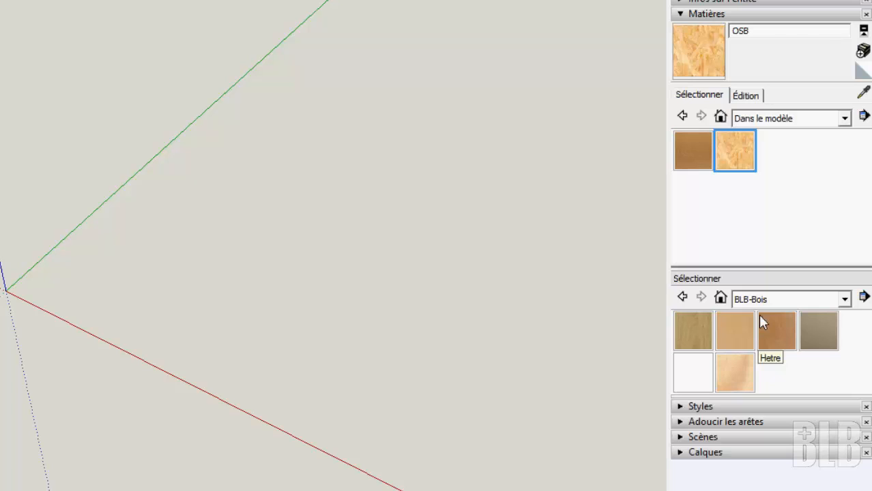
# - Copy the Frene and OSB materials from the model's collection into the BLB-Bois library
pyautogui.click(684, 146)
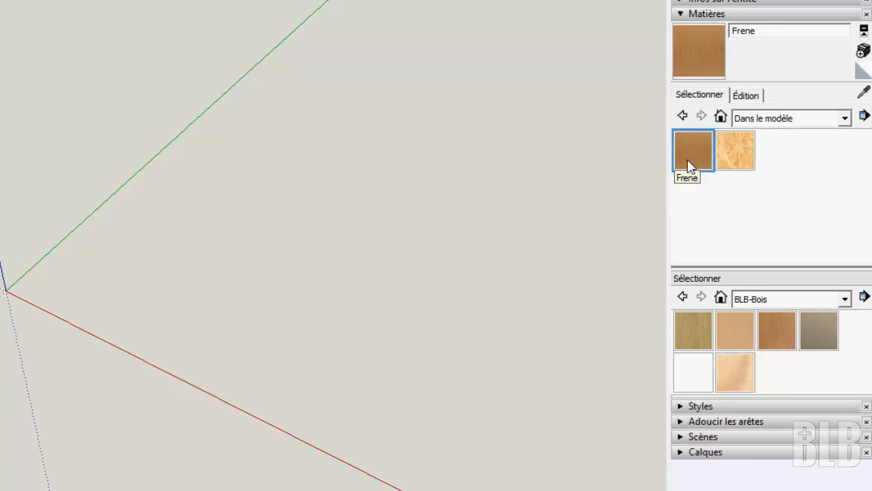
pyautogui.moveTo(688, 166); pyautogui.dragTo(798, 355)
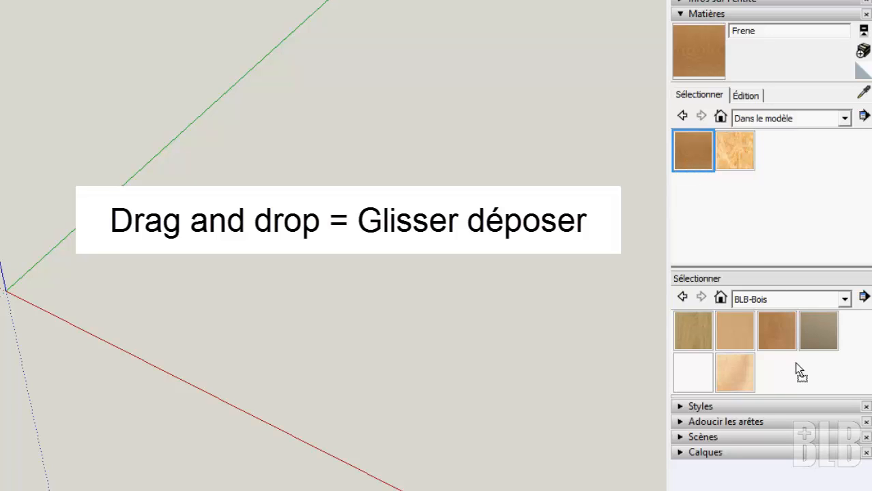
pyautogui.moveTo(795, 362); pyautogui.dragTo(794, 366)
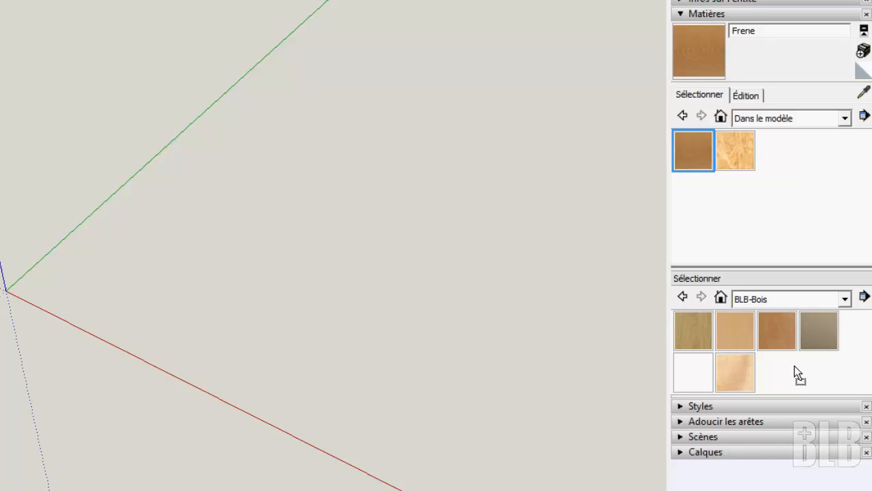
pyautogui.press('ctrl')
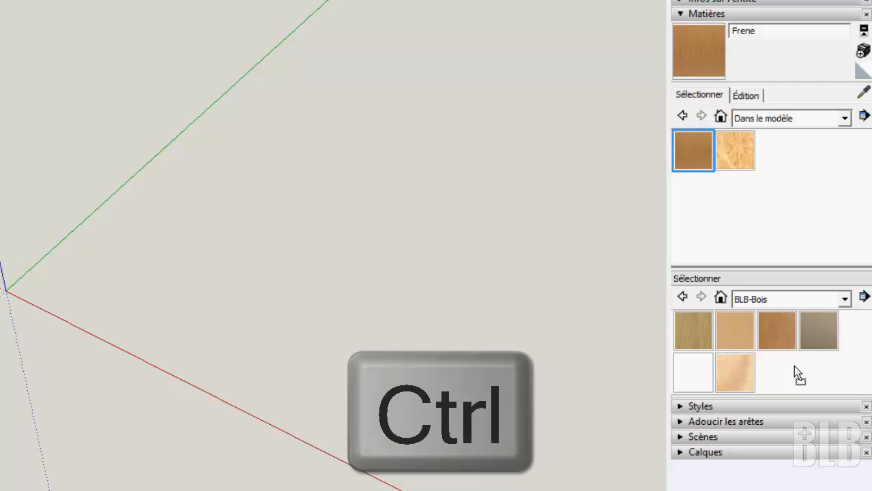
pyautogui.keyDown('ctrl'); pyautogui.moveTo(793, 363); pyautogui.dragTo(794, 364); pyautogui.keyUp('ctrl')
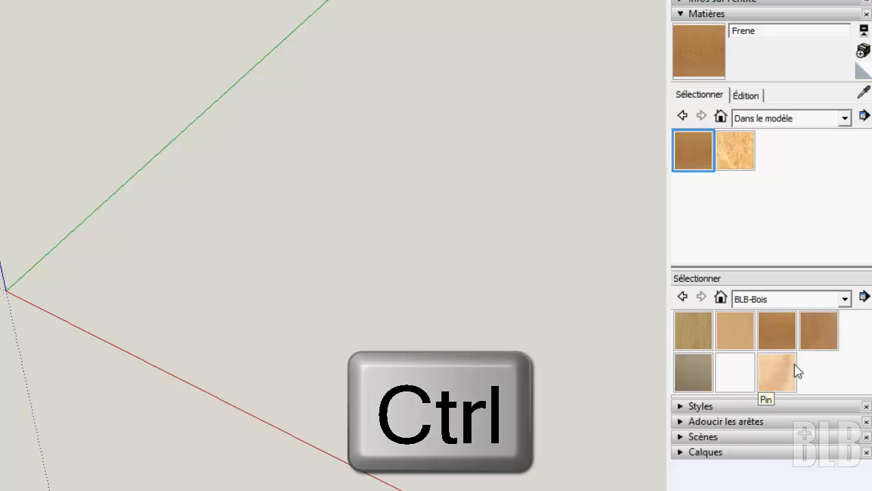
pyautogui.moveTo(736, 156)
pyautogui.mouseDown()
pyautogui.moveTo(827, 356)
pyautogui.moveTo(824, 369)
pyautogui.mouseUp()
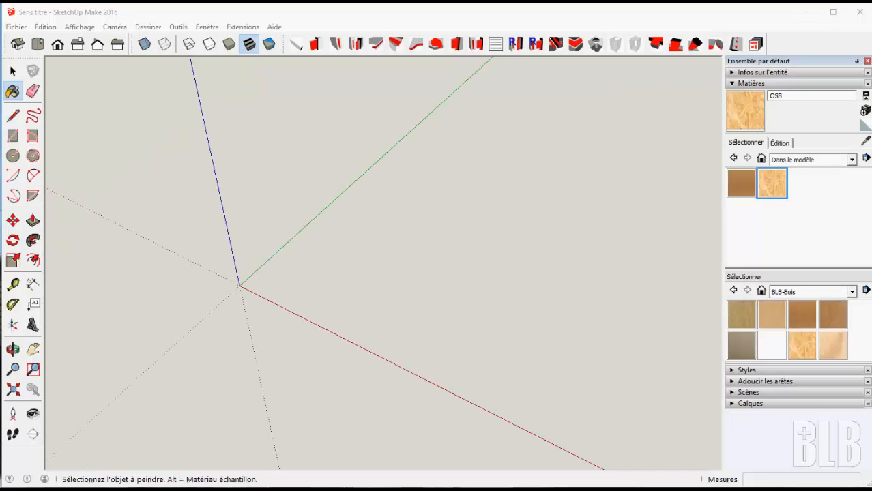
# - Switch to File Explorer, bring up the Téléchargements and Materials windows side by side, and open the BLB-Bois folder in Materials
pyautogui.moveTo(334, 490)
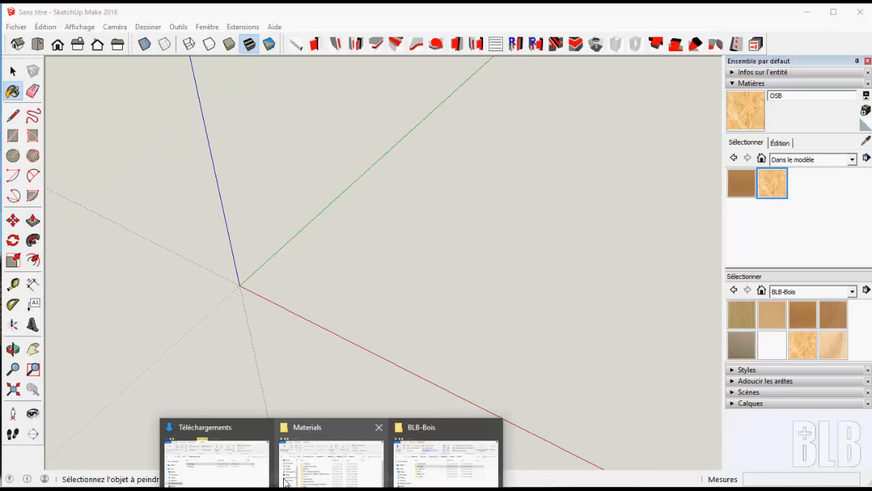
pyautogui.click(258, 476)
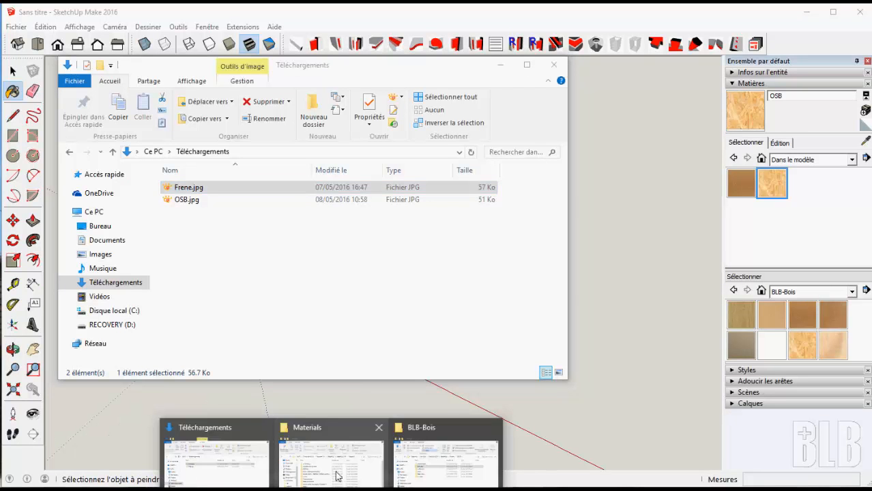
pyautogui.click(336, 475)
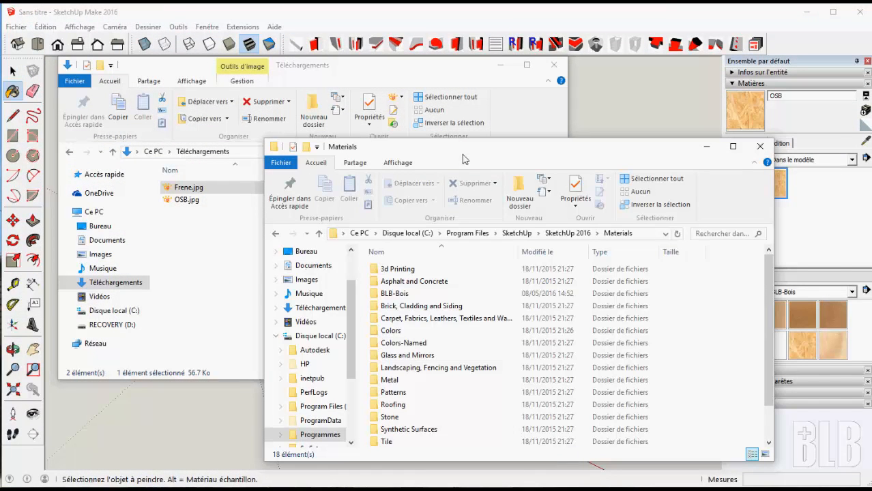
pyautogui.moveTo(464, 158); pyautogui.dragTo(523, 130)
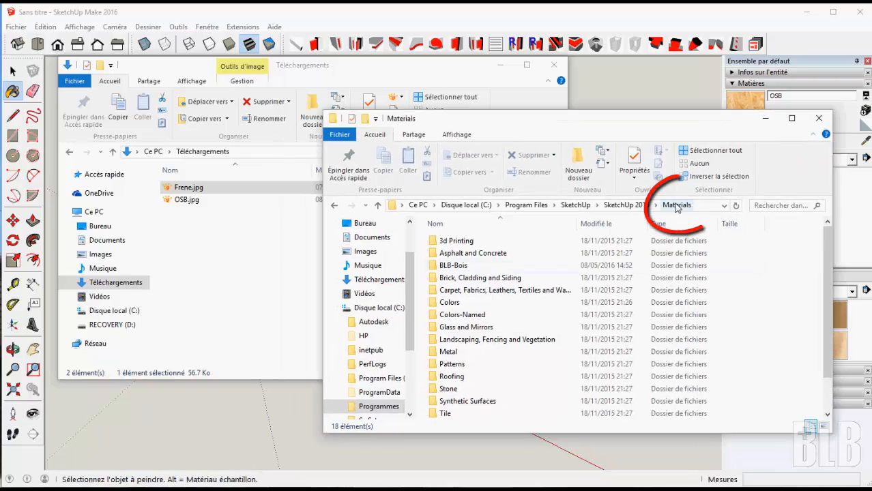
pyautogui.doubleClick(469, 265)
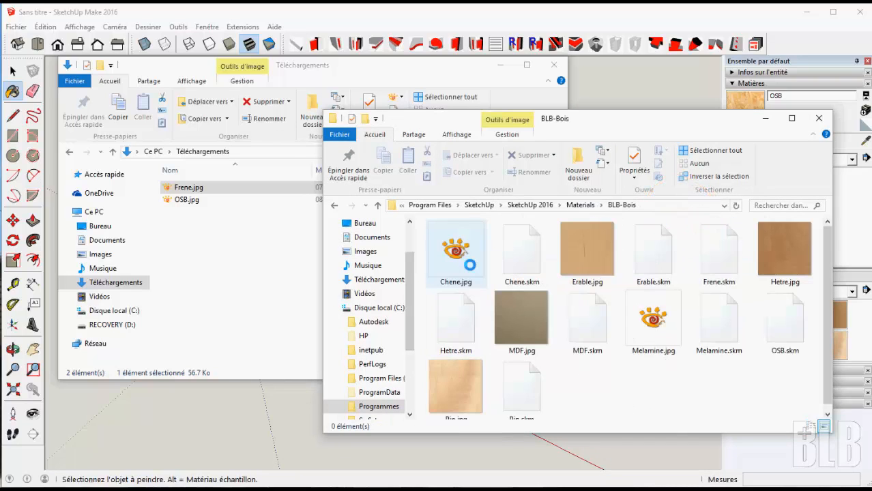
# - Copy Frene.jpg and OSB.jpg from the Téléchargements folder into the BLB-Bois folder
pyautogui.click(217, 189)
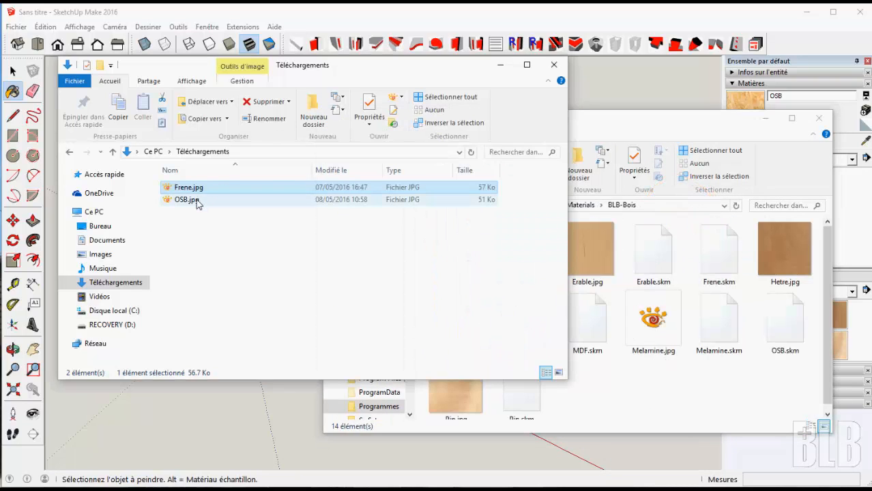
pyautogui.keyDown('shift'); pyautogui.click(197, 201); pyautogui.keyUp('shift')
pyautogui.moveTo(197, 201); pyautogui.dragTo(618, 401)
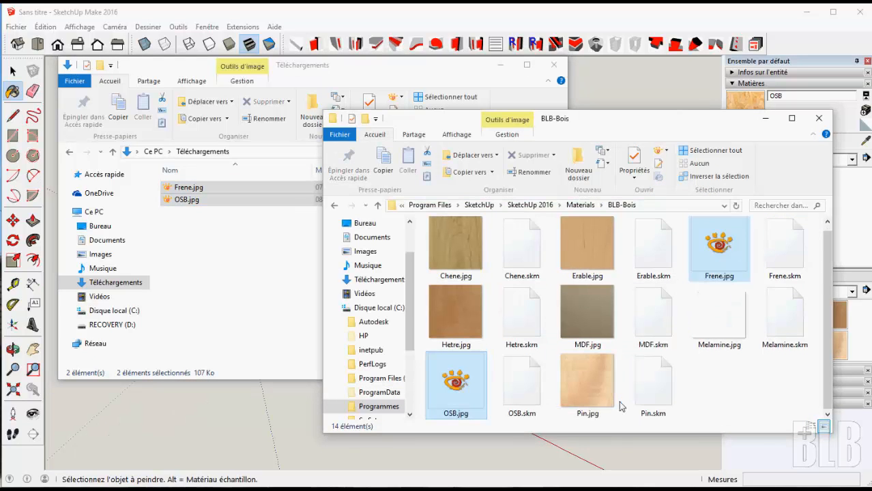
# - Switch back to SketchUp, check the materials offered by the Piece tool, and close its dialog
pyautogui.click(626, 19)
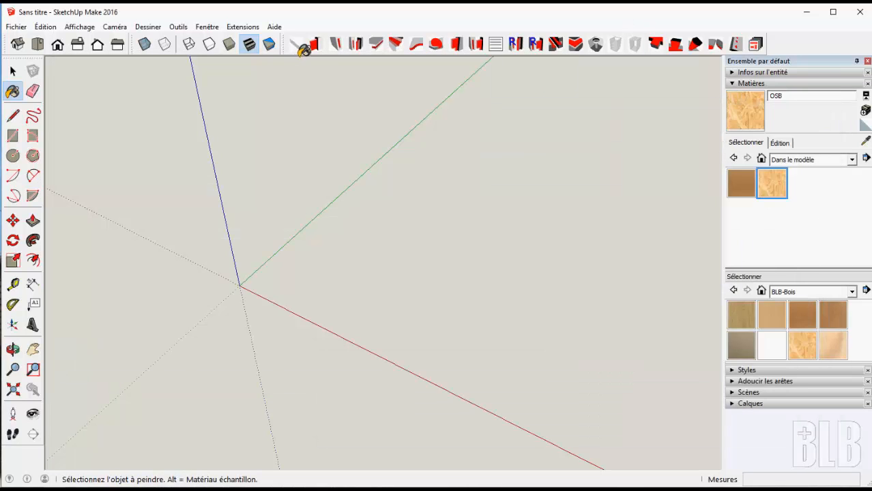
pyautogui.click(297, 45)
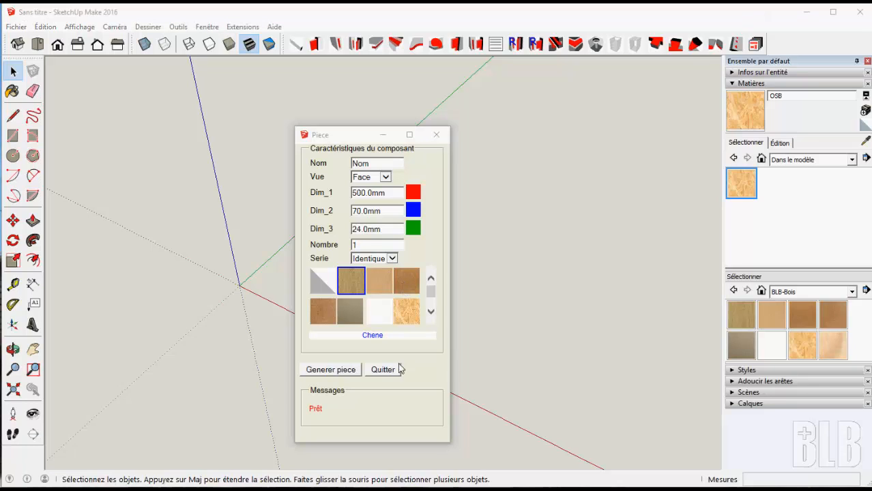
pyautogui.click(376, 371)
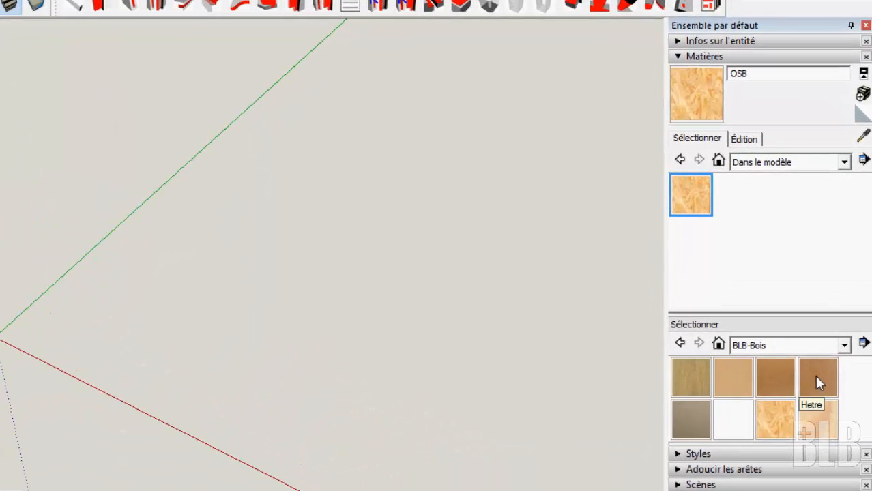
# - Delete the Frene material from the BLB-Bois library and confirm removing its file
pyautogui.rightClick(779, 380)
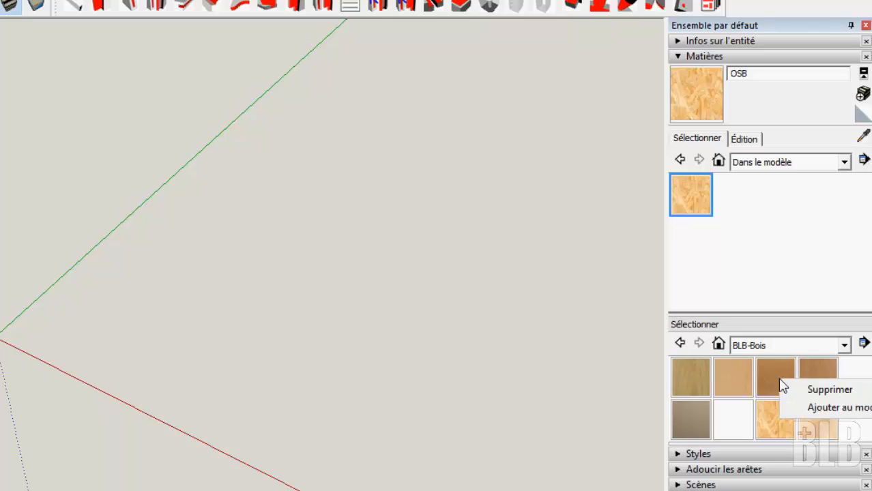
pyautogui.click(820, 390)
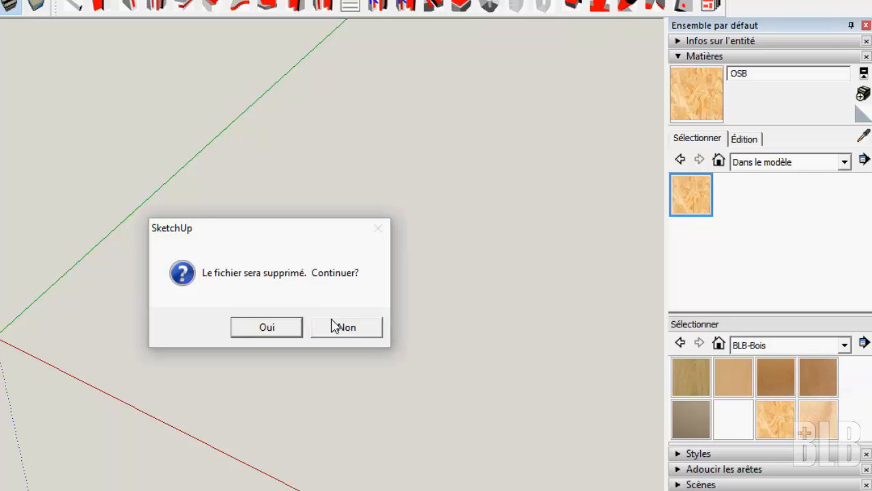
pyautogui.click(289, 330)
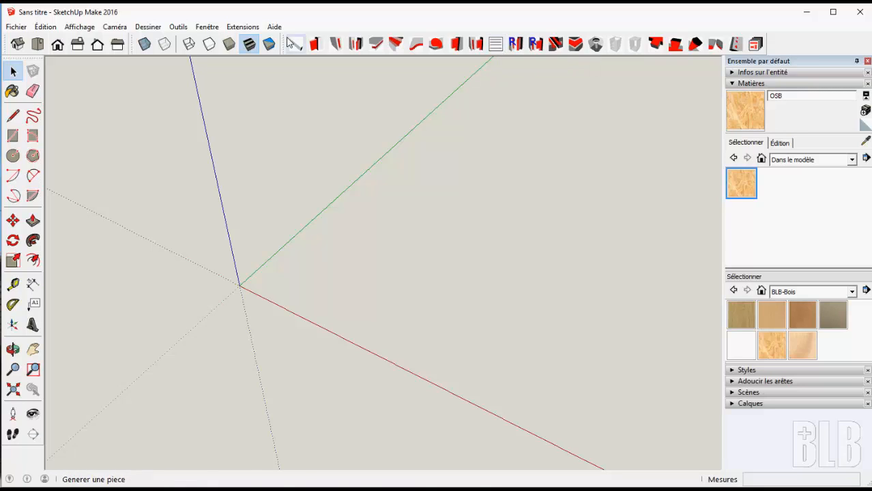
pyautogui.click(254, 29)
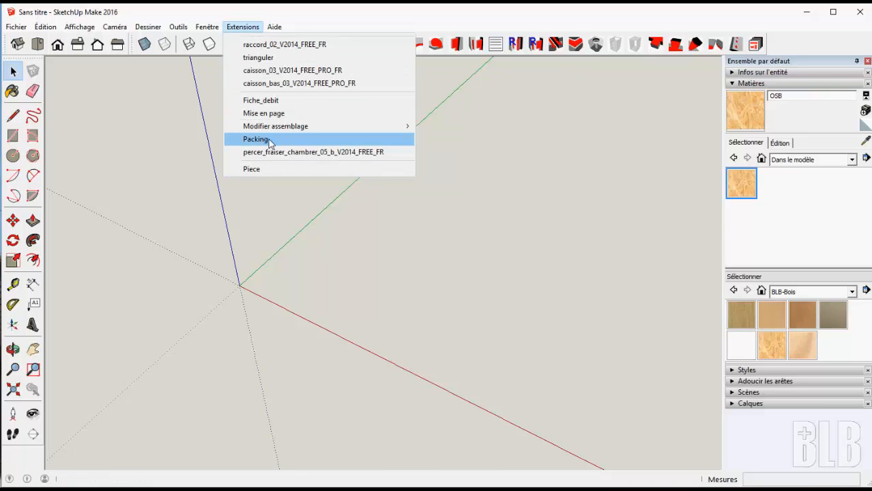
pyautogui.click(358, 15)
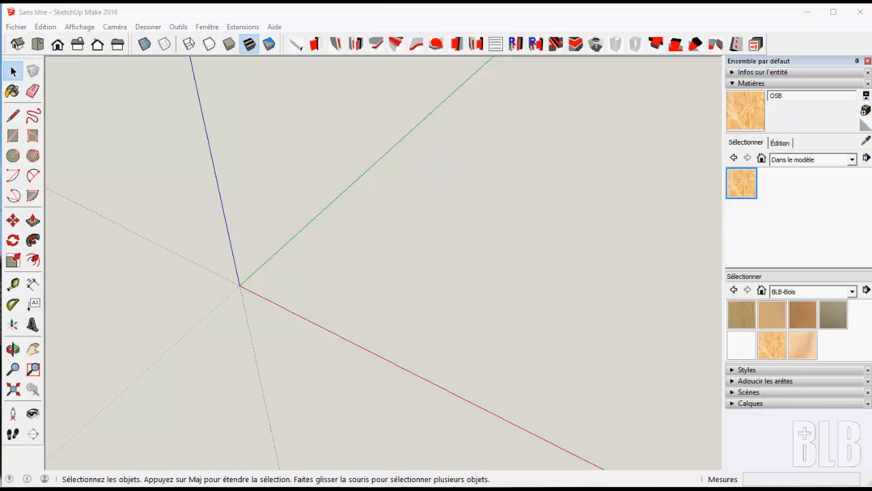
# - Switch to the Plugins window in File Explorer and open Fiche_debit_param.txt from the BLB-Bois\Ressources\Fiche_debit folder
pyautogui.moveTo(331, 489)
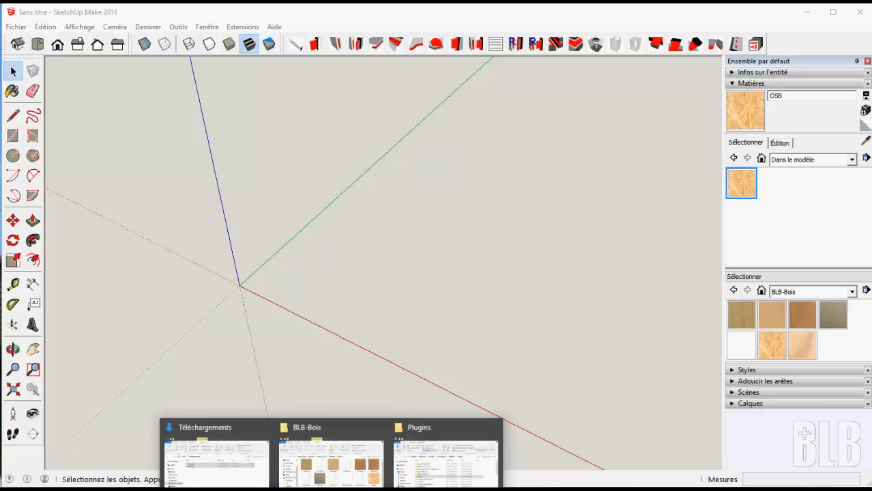
pyautogui.click(429, 470)
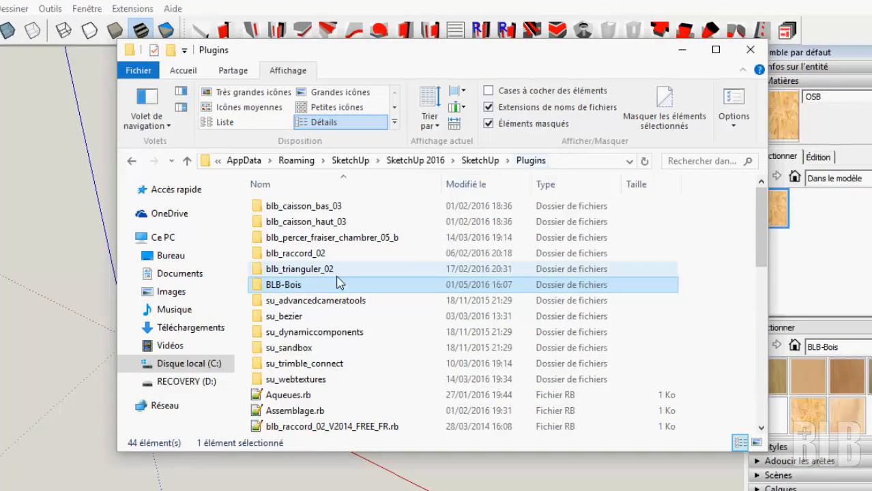
pyautogui.doubleClick(301, 285)
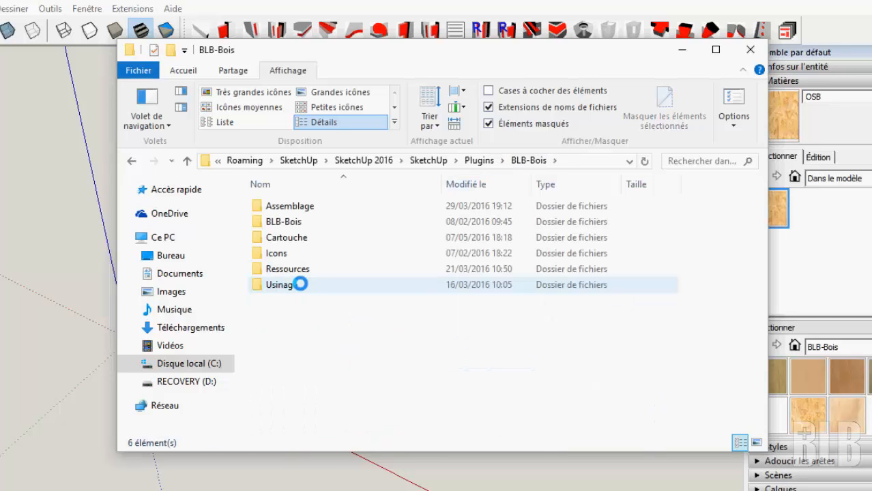
pyautogui.click(305, 269)
pyautogui.doubleClick(304, 269)
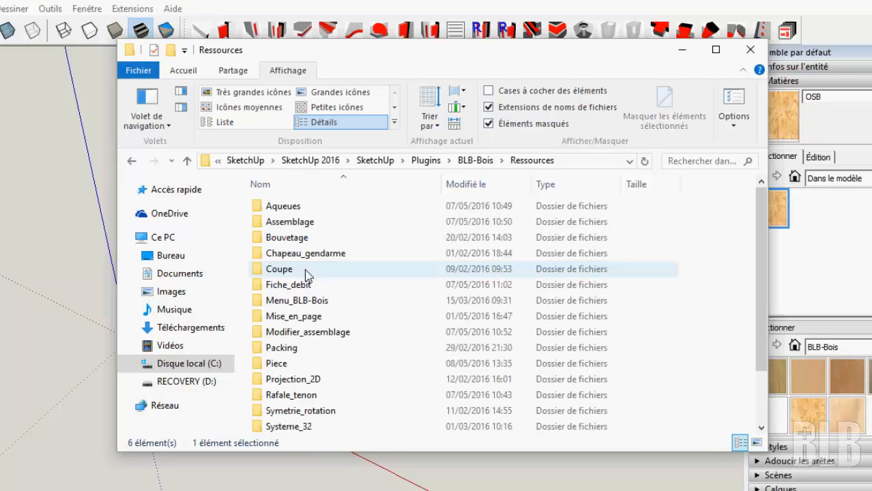
pyautogui.doubleClick(301, 285)
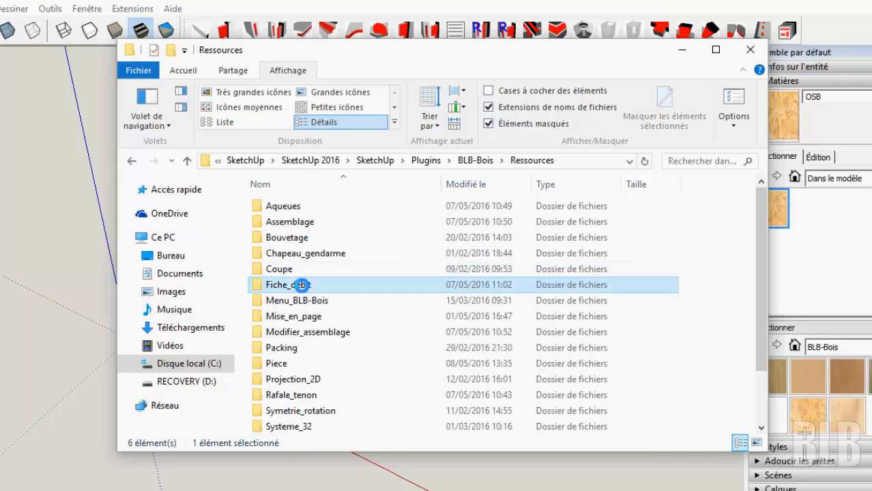
pyautogui.click(324, 222)
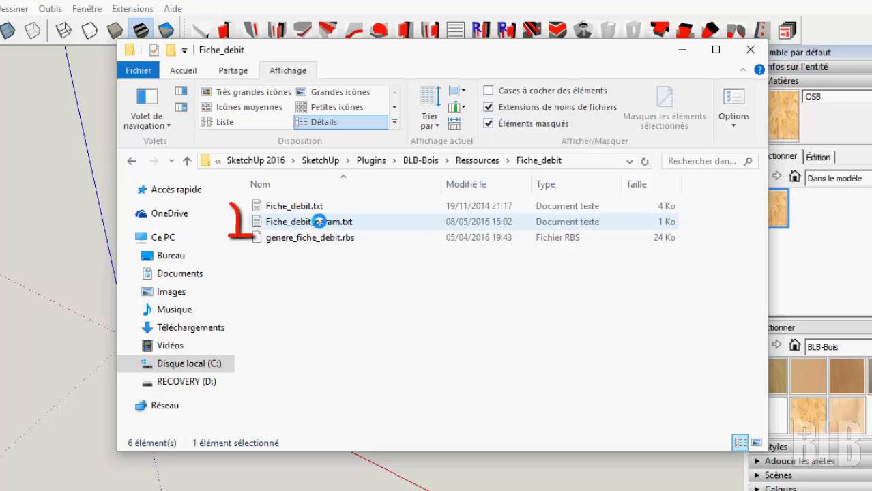
pyautogui.doubleClick(320, 220)
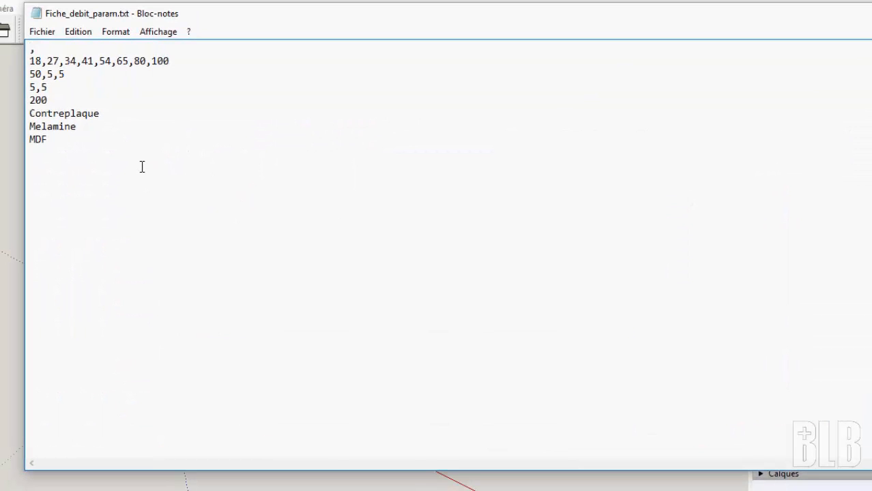
# - Add OSB on a new line below MDF, save the parameter file and close Notepad
pyautogui.click(57, 139)
pyautogui.press('Return')
pyautogui.write('OSB')
pyautogui.click(52, 33)
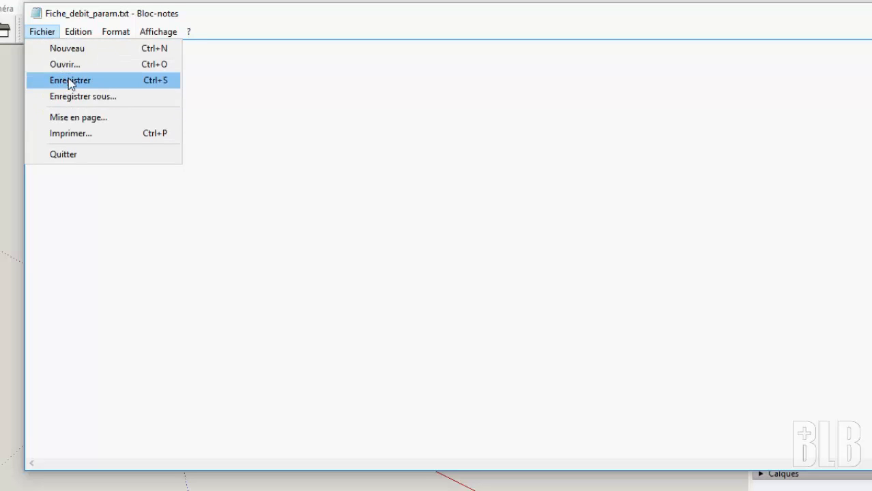
pyautogui.click(68, 80)
pyautogui.hotkey('alt', 'F4')
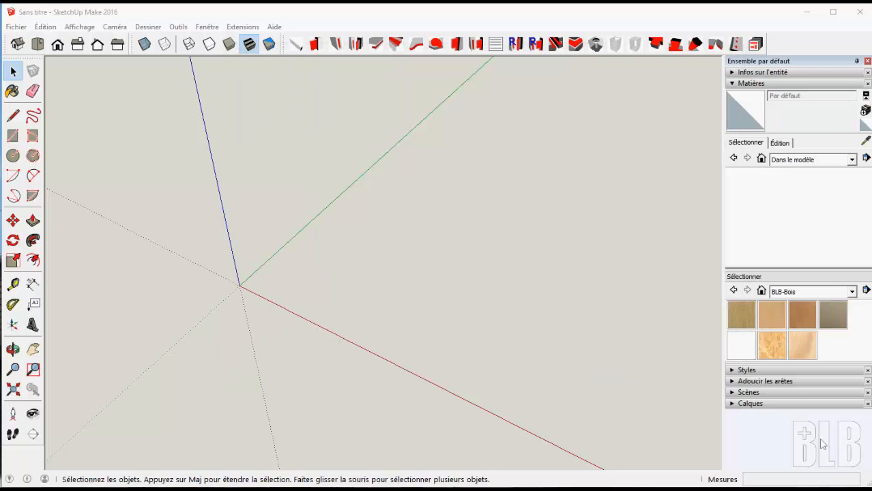
# - Generate one piece in SketchUp with the Piece tool, using the Melamine material, and close its dialog
pyautogui.click(295, 45)
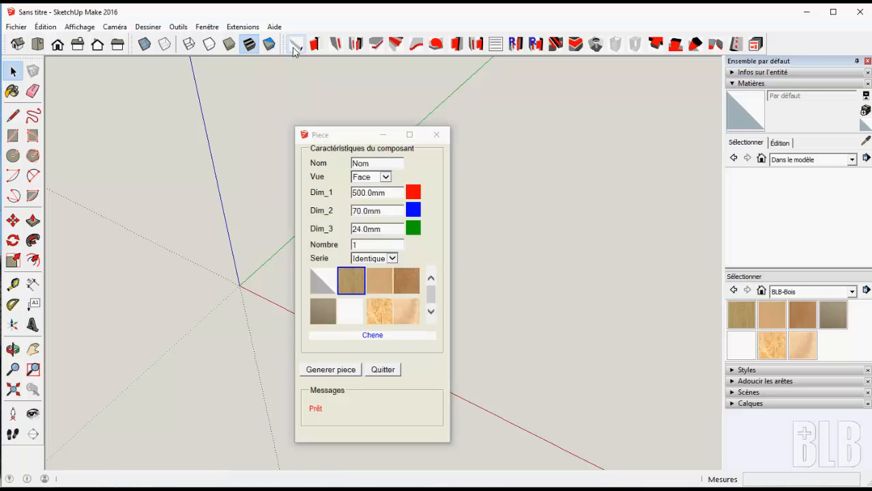
pyautogui.click(348, 313)
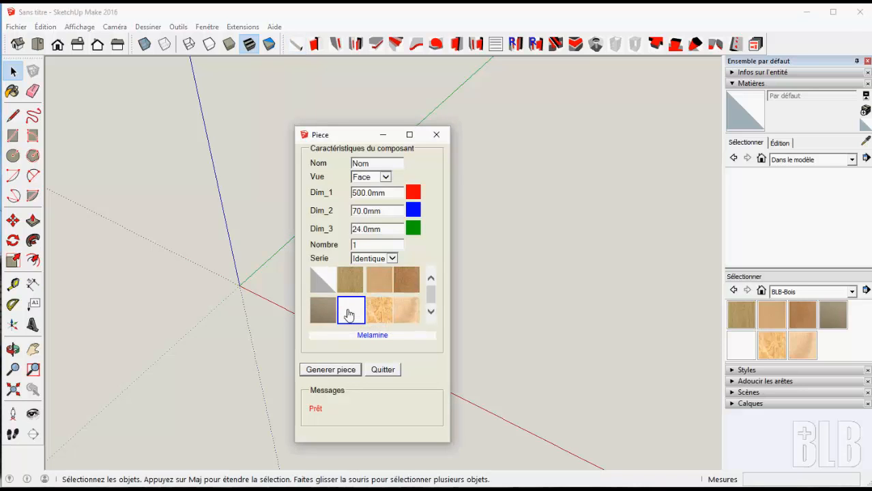
pyautogui.click(348, 371)
pyautogui.click(386, 370)
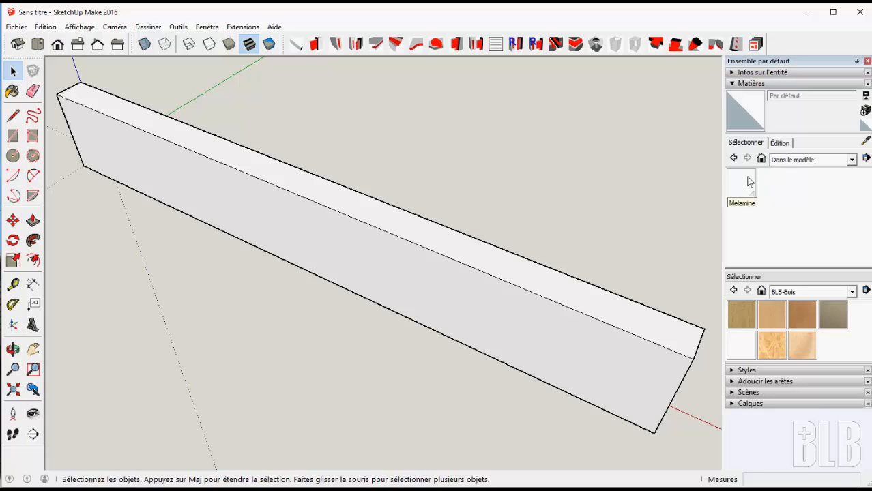
# - Draw a rectangle about 55 by 89 mm on the ground behind the board and pull it up into a box
pyautogui.click(12, 136)
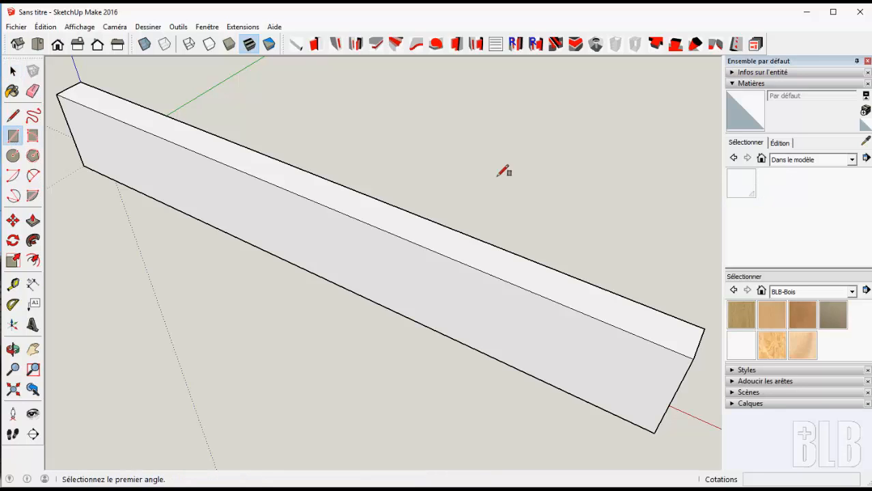
pyautogui.click(496, 176)
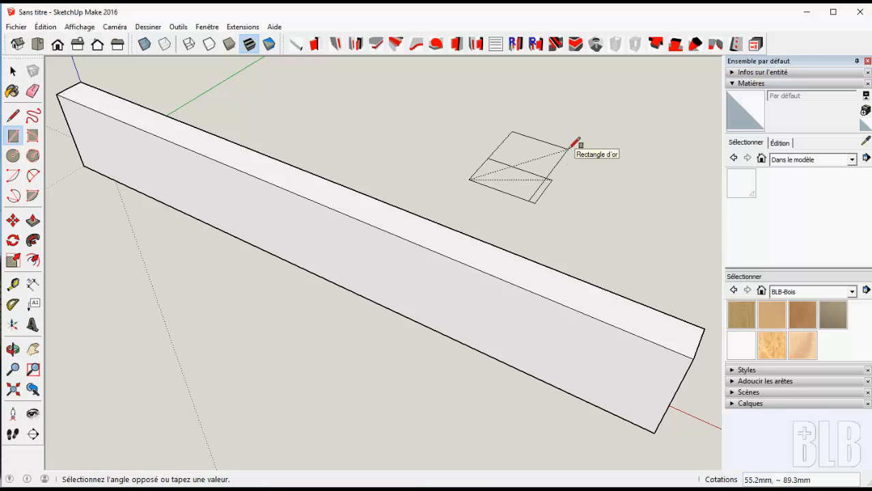
pyautogui.click(567, 148)
pyautogui.press('p')
pyautogui.click(511, 163)
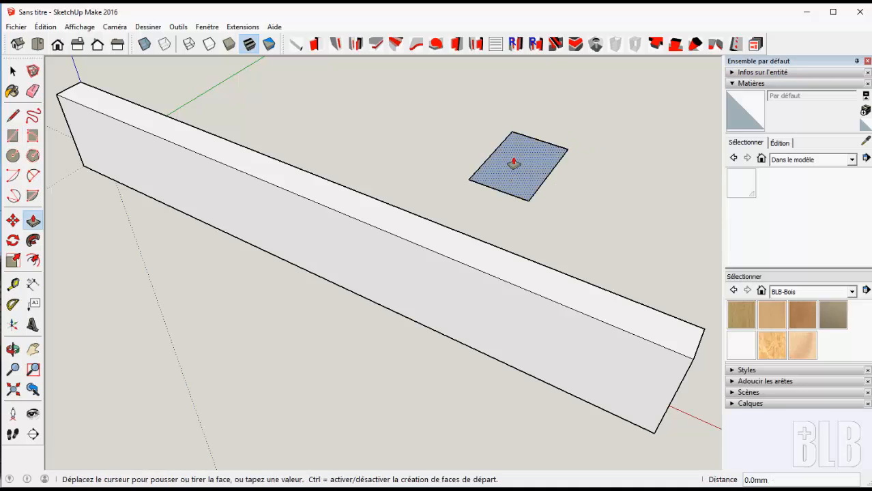
pyautogui.click(514, 141)
pyautogui.press('space')
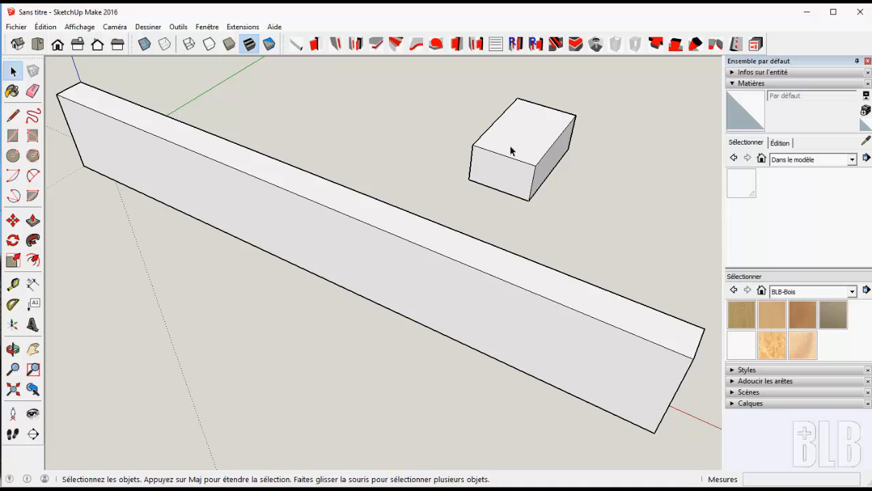
# - Make the whole small box a component named Piece
pyautogui.tripleClick(510, 150)
pyautogui.click(33, 71)
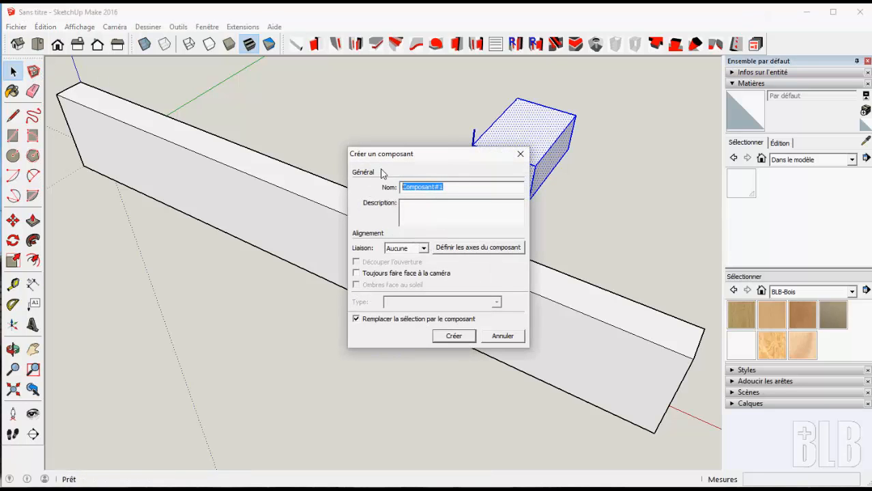
pyautogui.write('Piece')
pyautogui.click(454, 336)
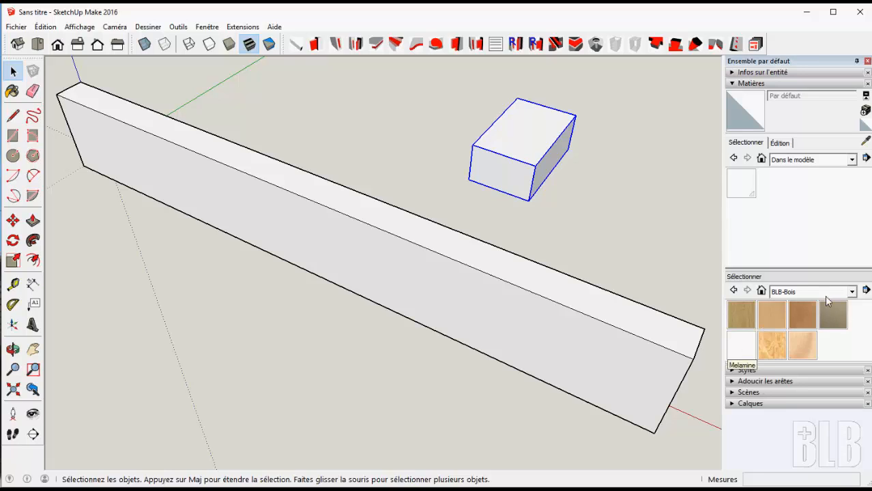
# - Paint the small box with Melamine from the BLB-Bois library, and delete the duplicate Melamine1 from the model, replacing it with the default material
pyautogui.click(743, 348)
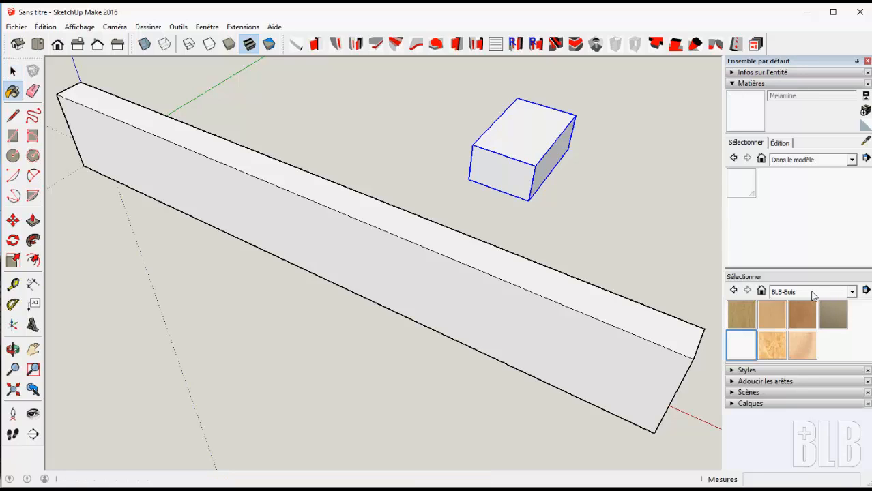
pyautogui.click(547, 130)
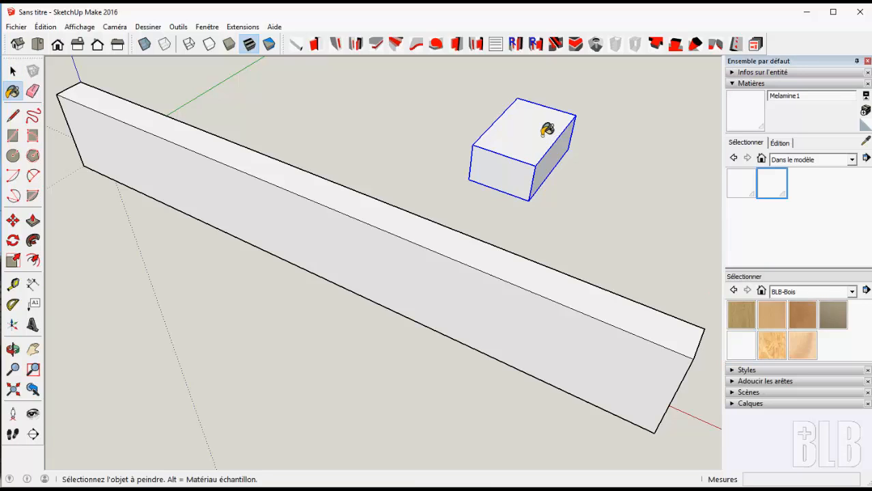
pyautogui.rightClick(778, 196)
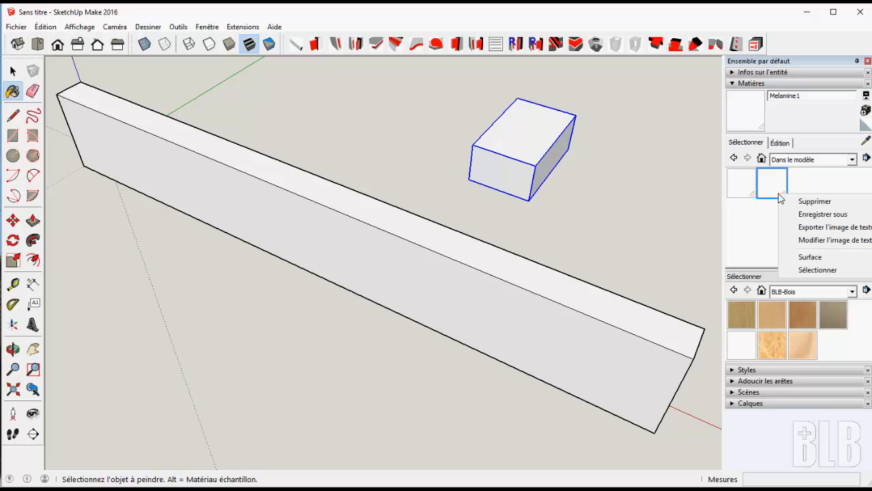
pyautogui.click(808, 203)
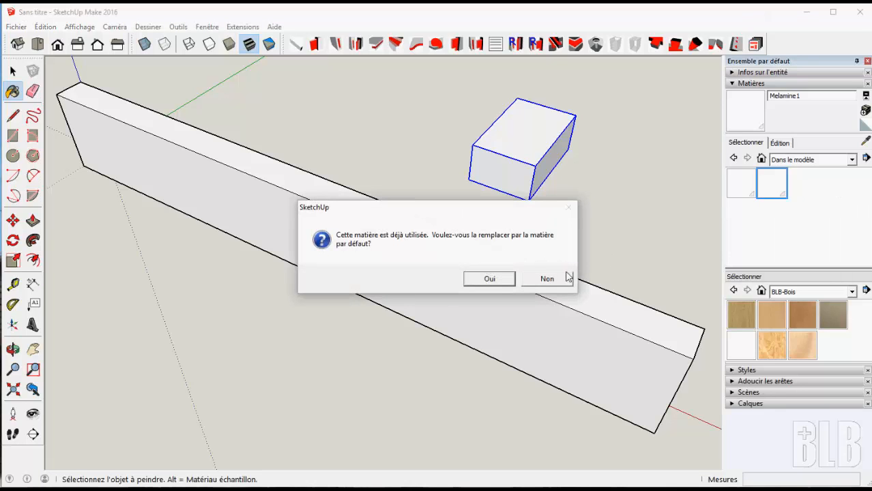
pyautogui.click(491, 279)
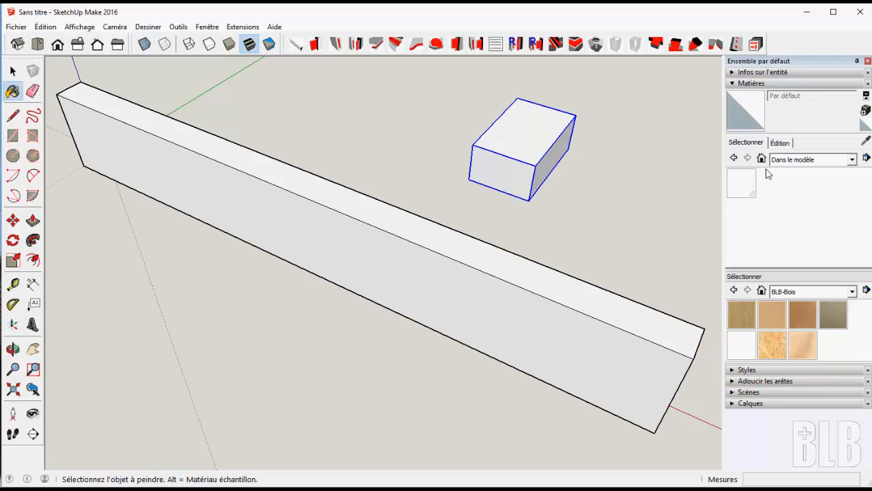
# - Paint the small box with the Melamine material already in the model
pyautogui.click(738, 193)
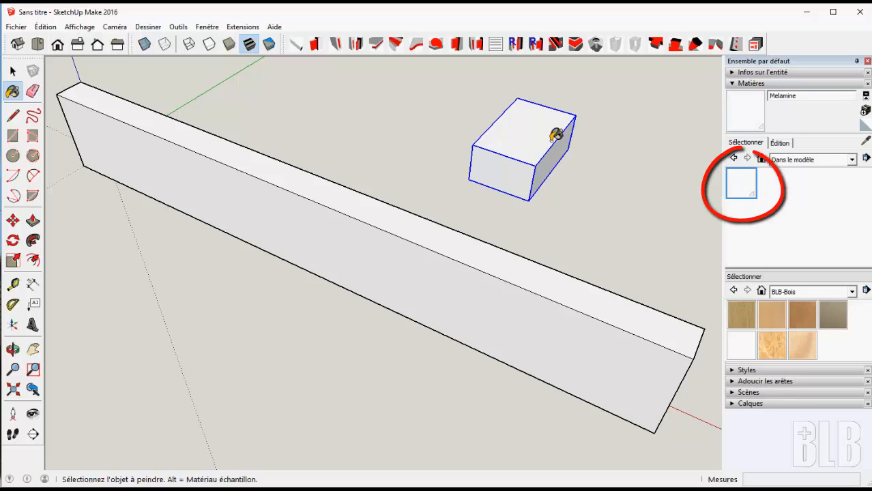